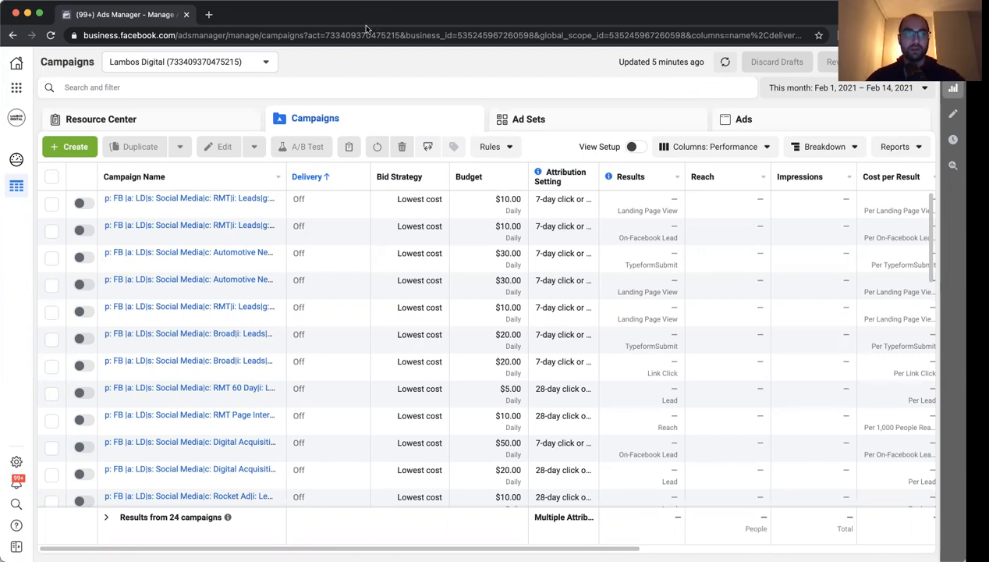
# - Sort the campaigns by name in descending order and open the Social leads USA campaign for editing
pyautogui.click(209, 172)
pyautogui.click(212, 177)
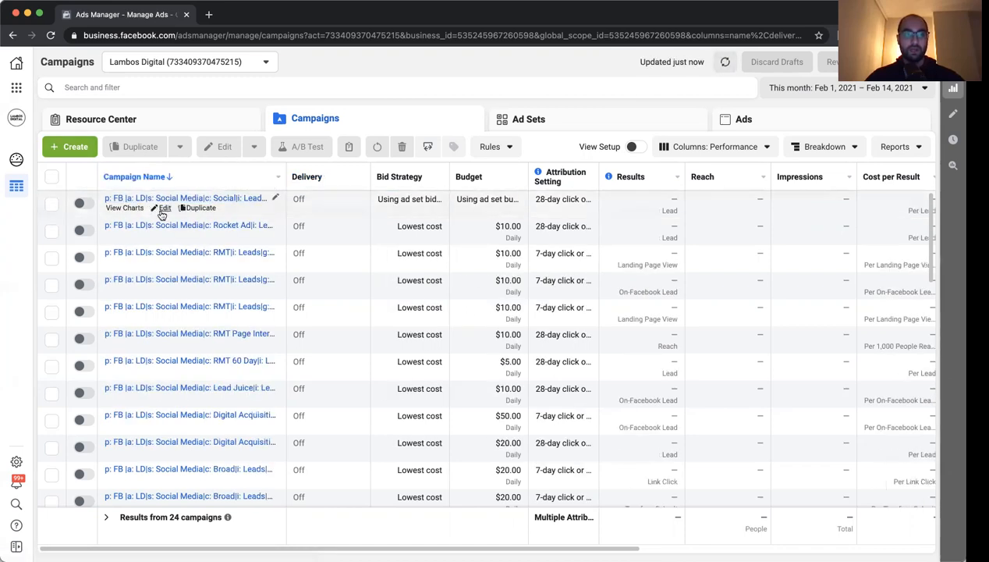
pyautogui.click(163, 209)
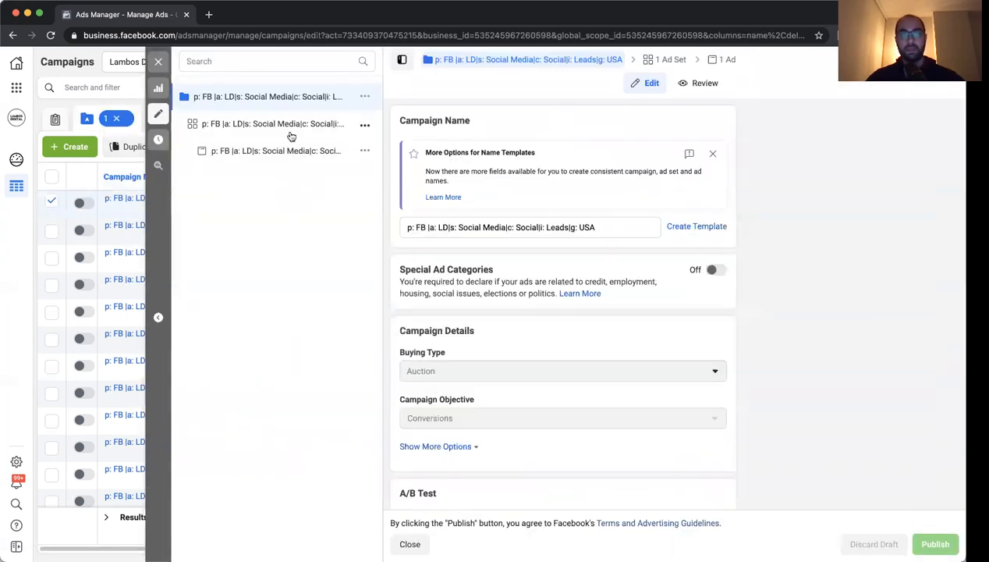
# - Duplicate the campaign's ad set once into the existing campaign "p: FB |a: LD|s: Social Media|c: Social|i: Leads|g: USA"
pyautogui.click(363, 124)
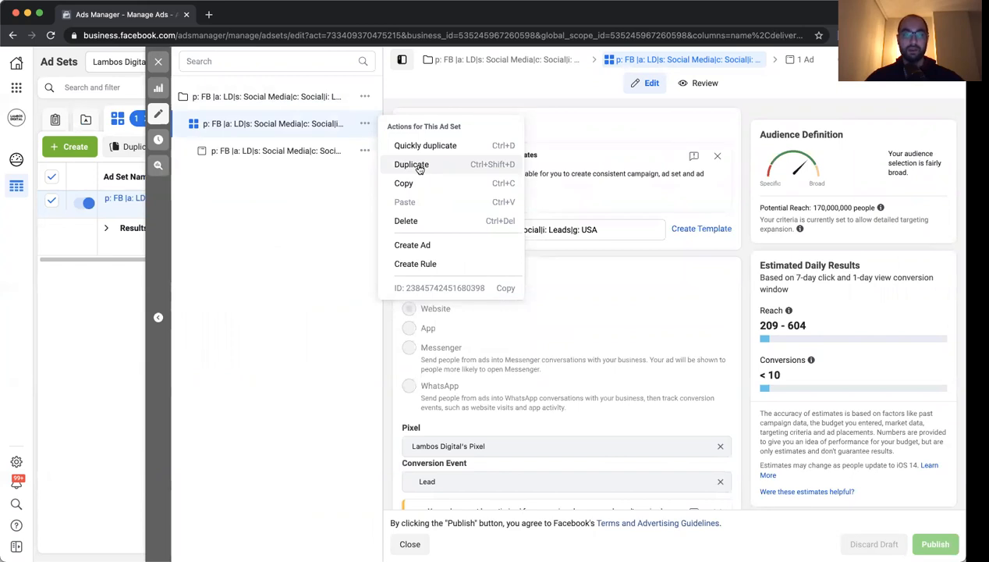
pyautogui.click(418, 166)
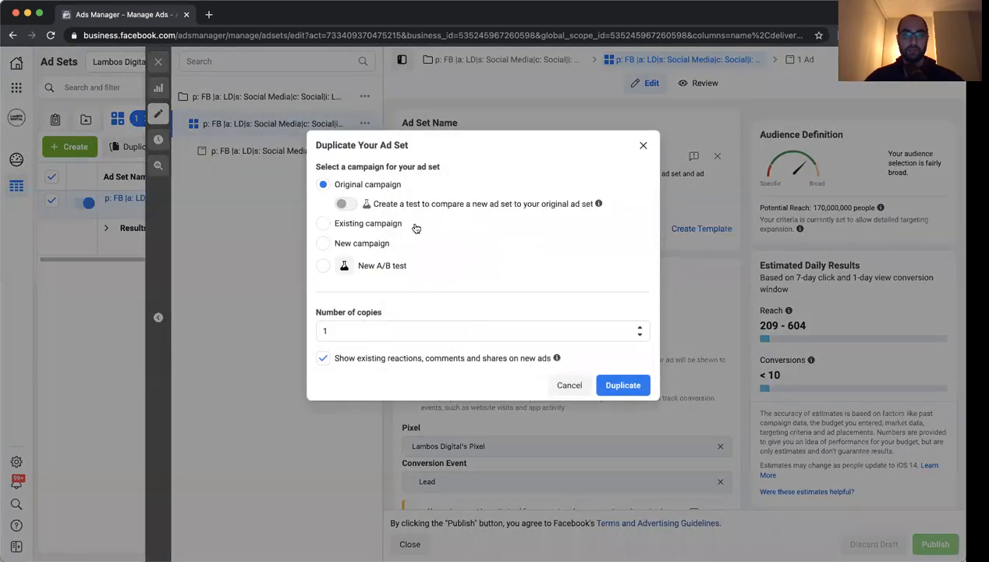
pyautogui.click(322, 224)
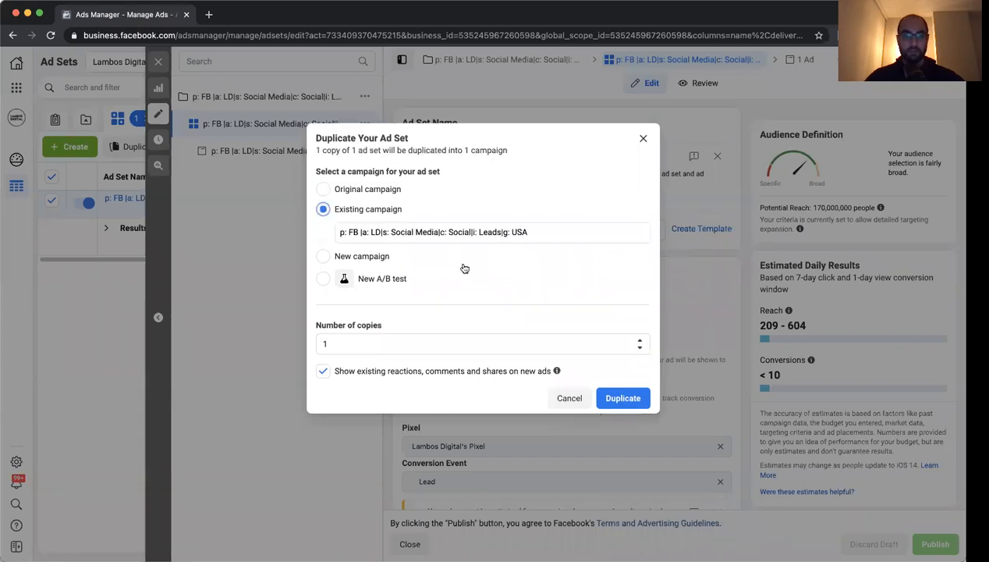
pyautogui.click(623, 403)
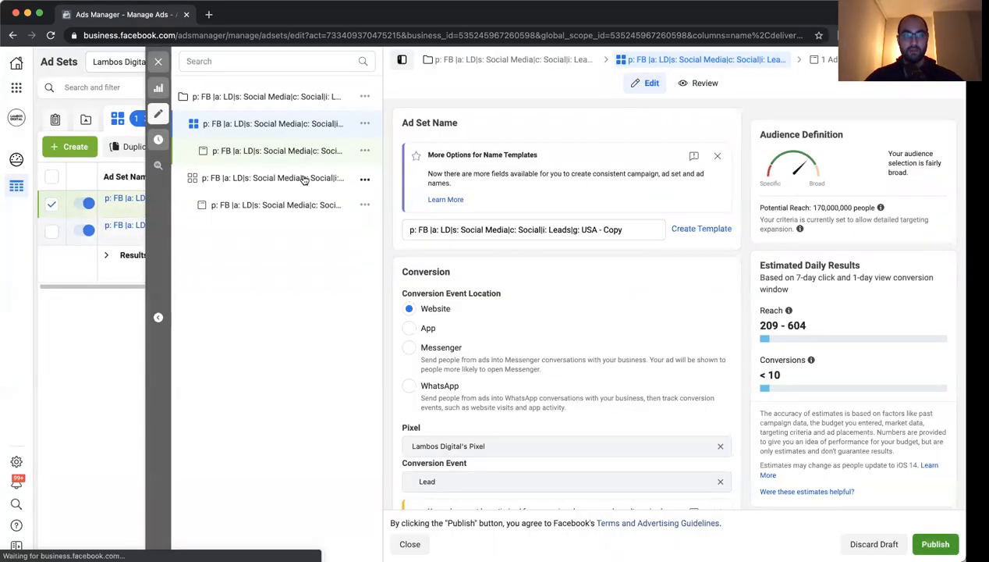
# - Open the original ad set and review its conversion event, pixel, budget and schedule settings
pyautogui.click(304, 179)
pyautogui.scroll(-5, 667, 276)
pyautogui.scroll(-3, 667, 281)
pyautogui.scroll(3, 667, 281)
pyautogui.scroll(3, 666, 281)
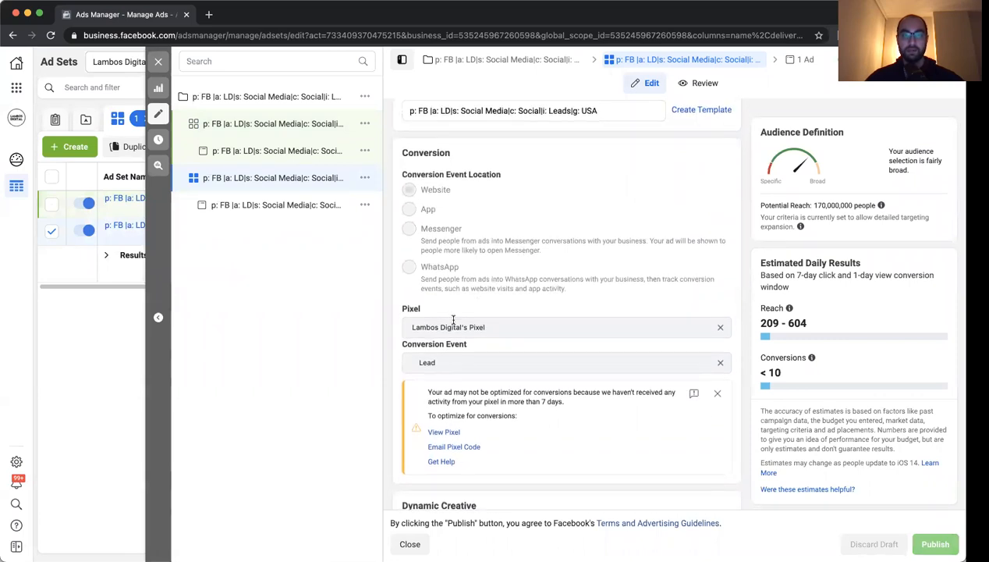
pyautogui.scroll(-2, 453, 323)
pyautogui.scroll(-1, 453, 322)
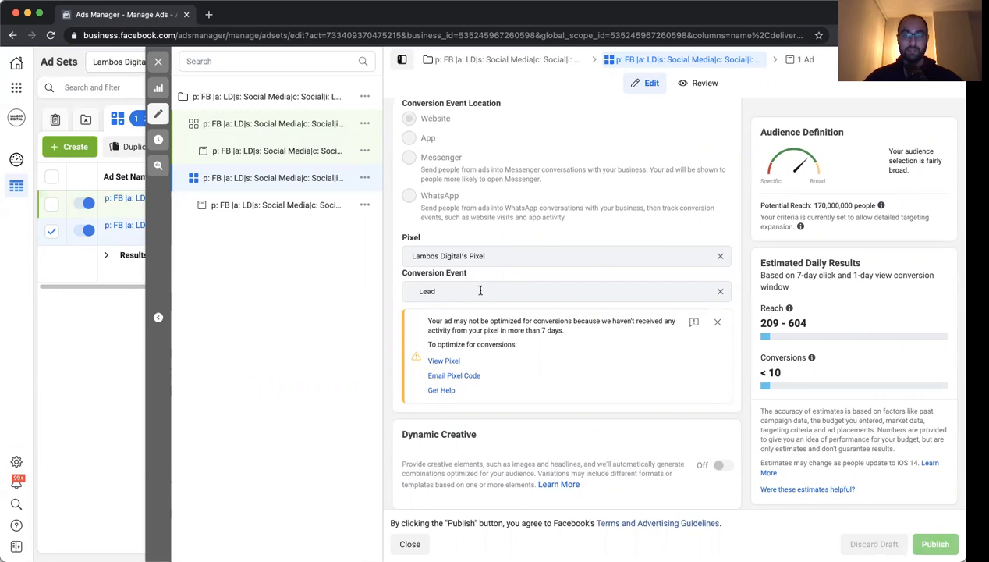
pyautogui.scroll(-5, 480, 290)
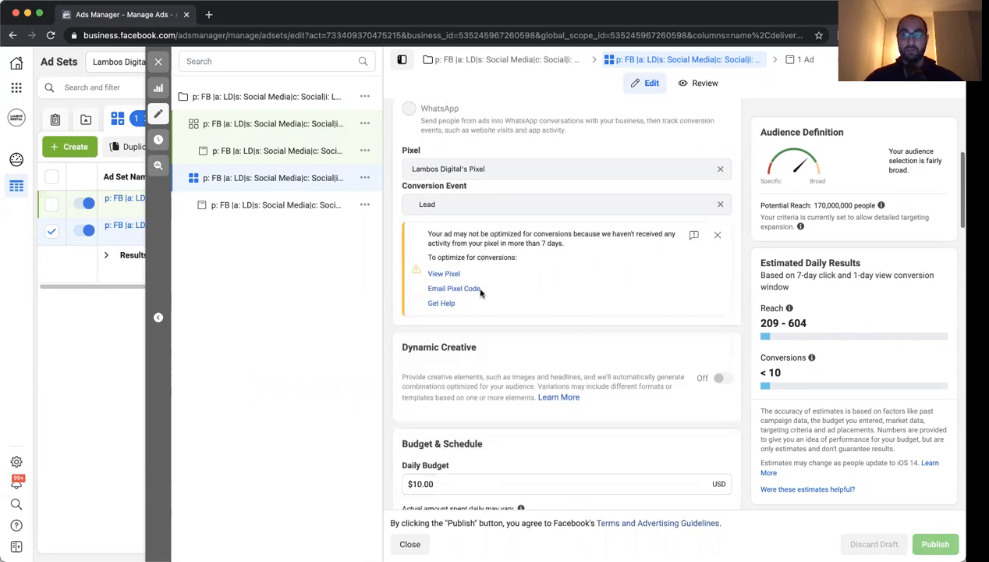
pyautogui.scroll(-2, 480, 290)
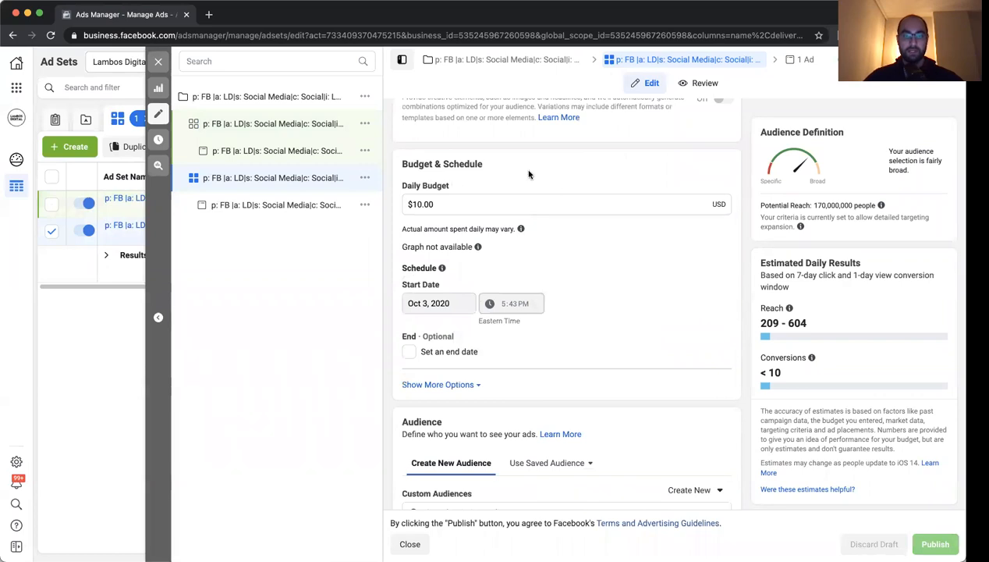
pyautogui.scroll(-4, 552, 226)
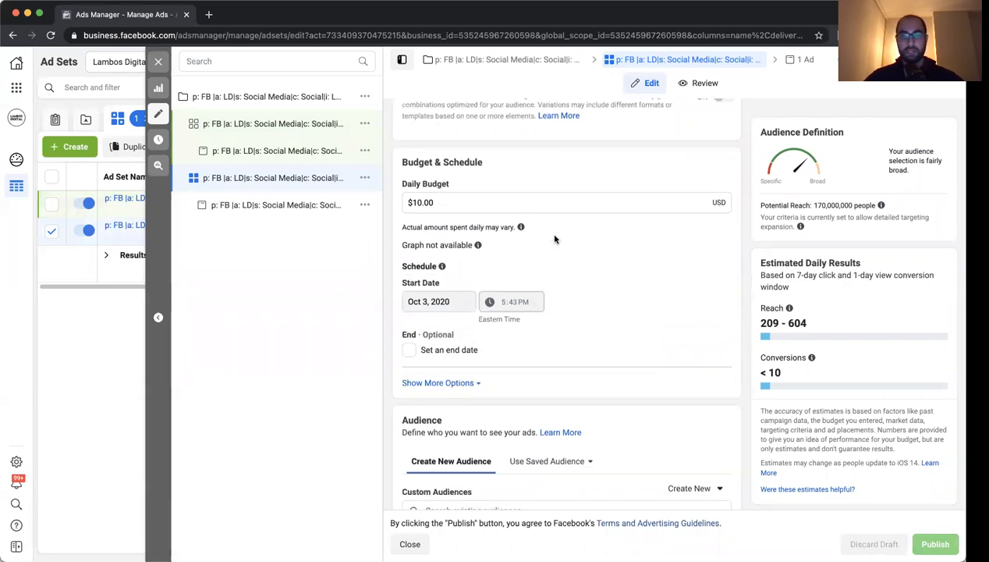
# - Examine the ad set's audience settings, including custom audiences, locations, age, gender and detailed targeting
pyautogui.scroll(-2, 556, 238)
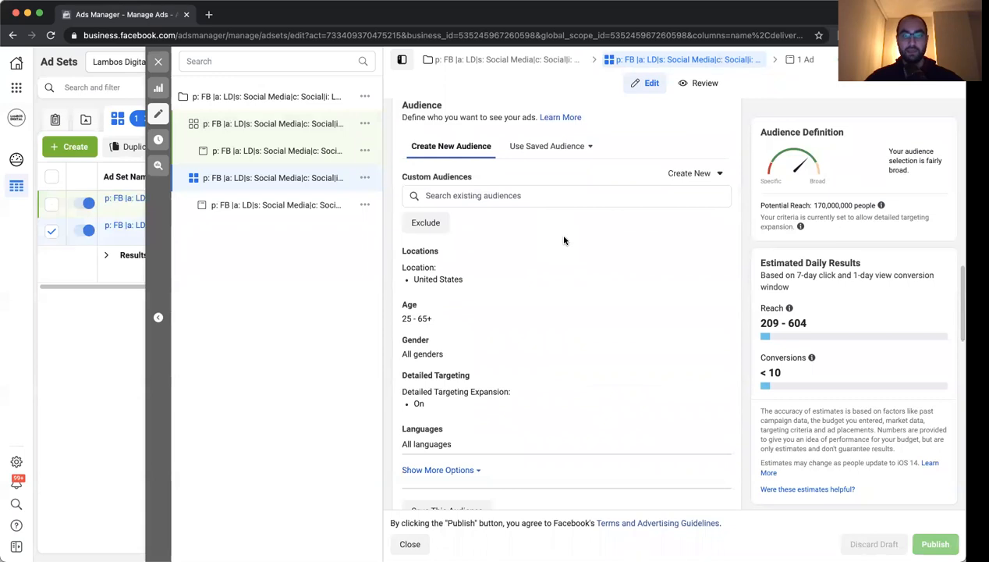
pyautogui.scroll(-1, 565, 240)
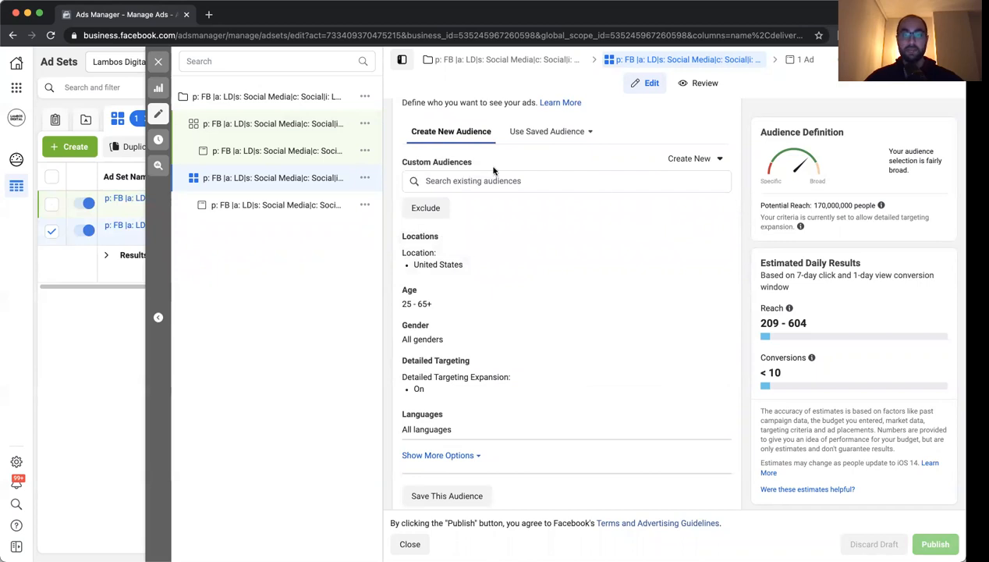
pyautogui.moveTo(479, 162)
pyautogui.scroll(-1, 505, 227)
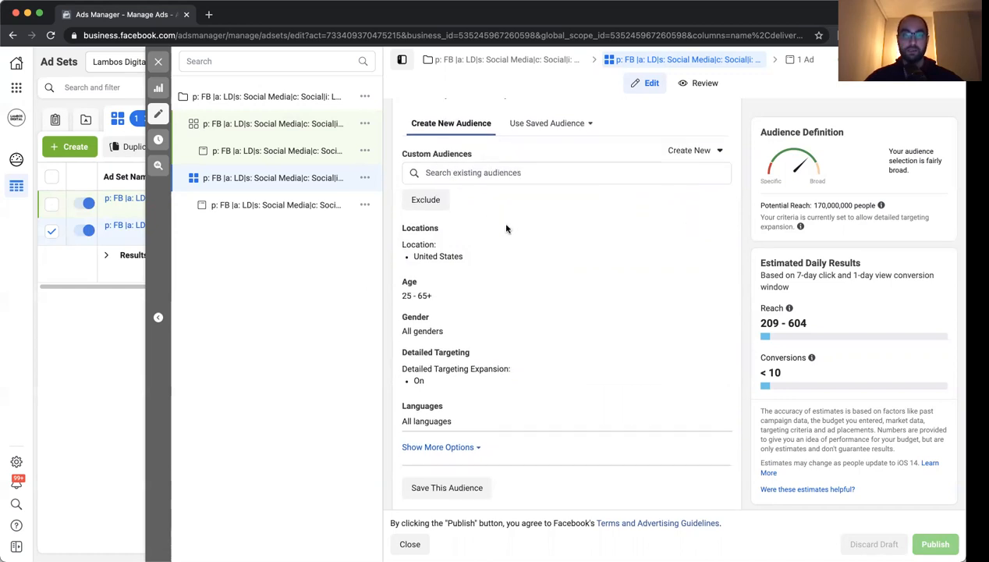
pyautogui.moveTo(444, 217)
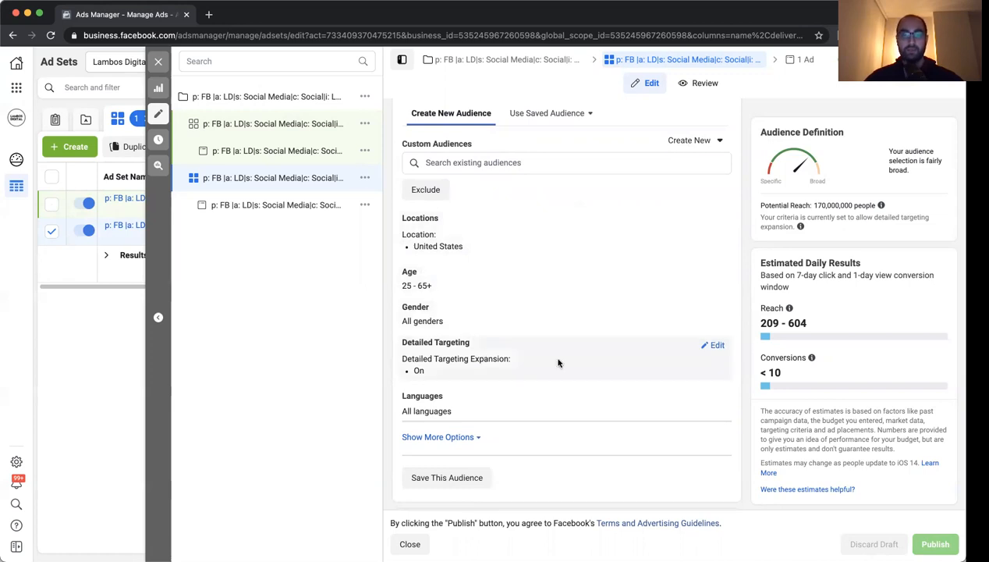
pyautogui.moveTo(475, 343)
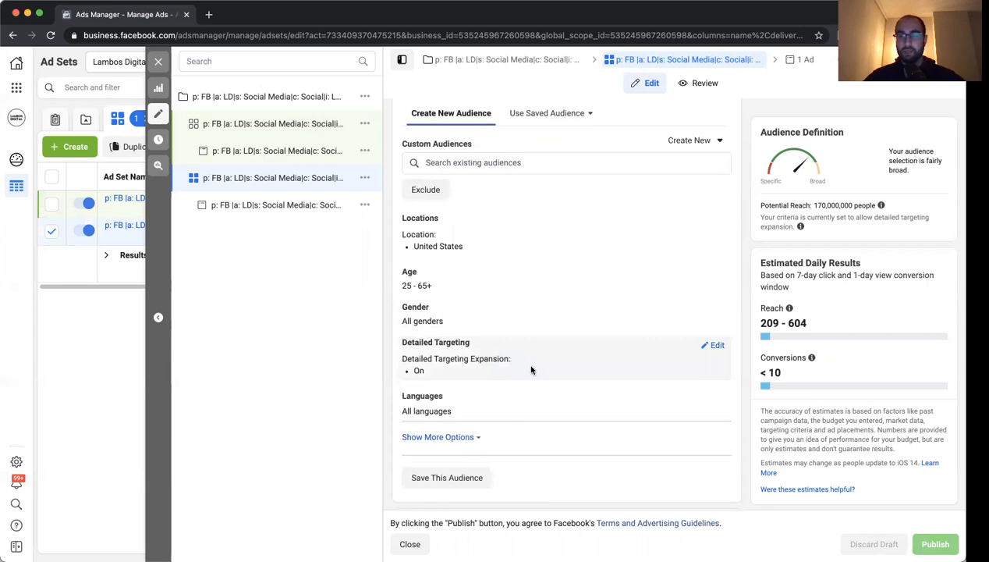
pyautogui.scroll(2, 539, 291)
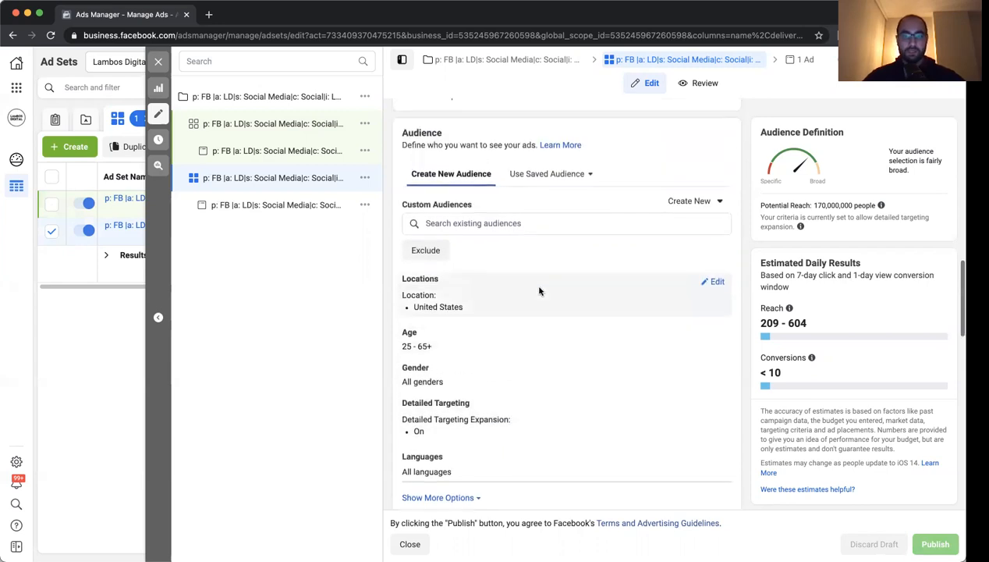
pyautogui.scroll(1, 542, 285)
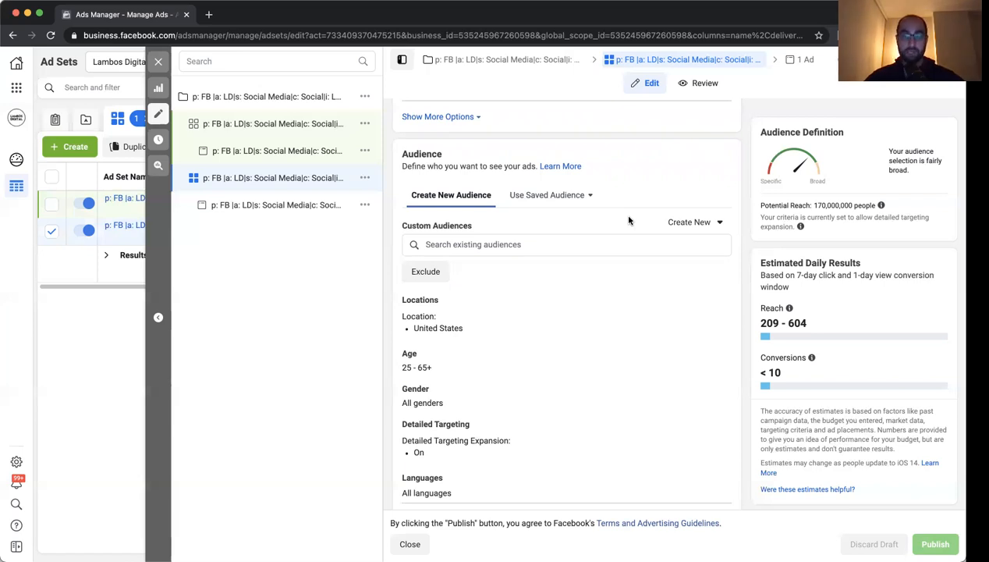
pyautogui.click(702, 222)
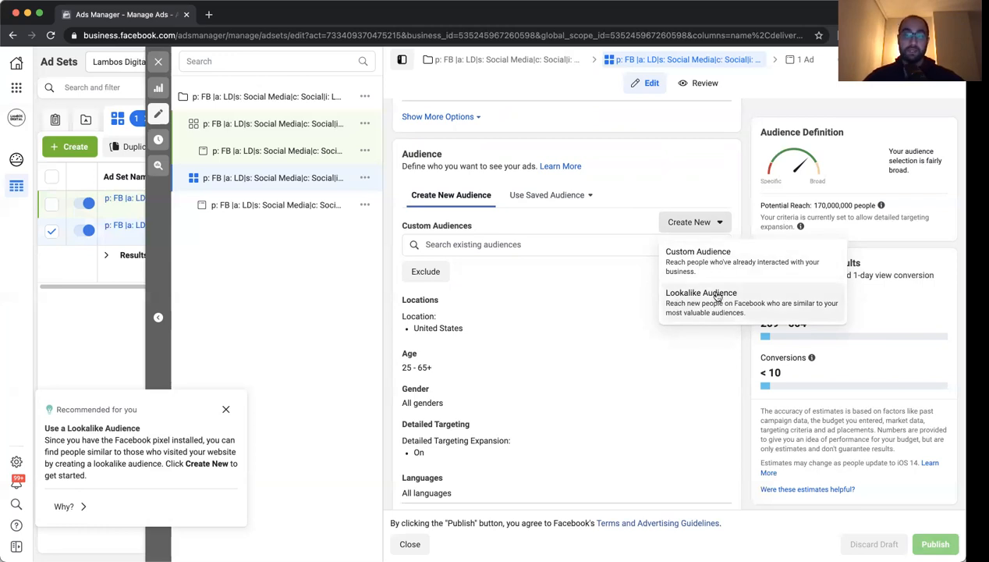
pyautogui.click(753, 301)
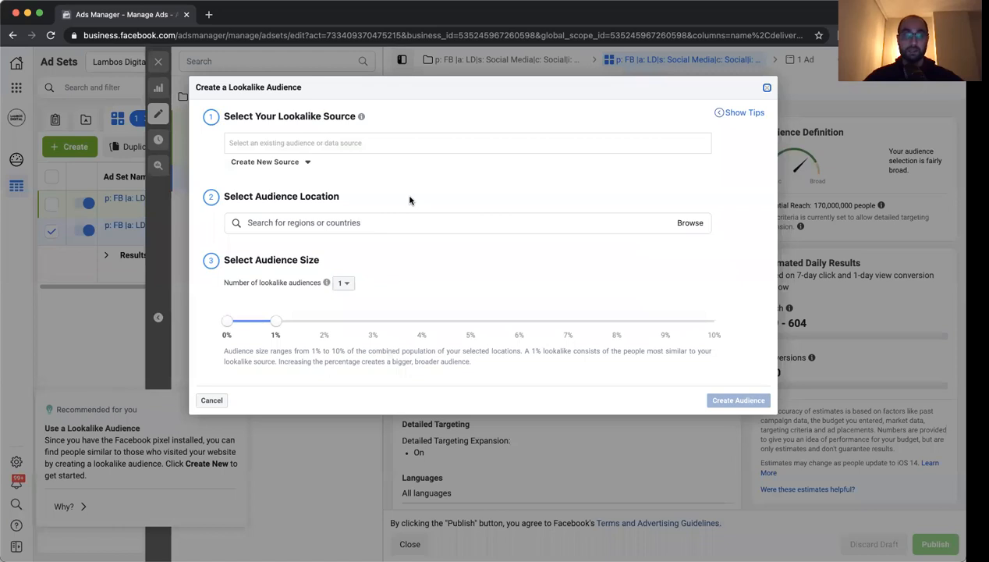
pyautogui.click(366, 141)
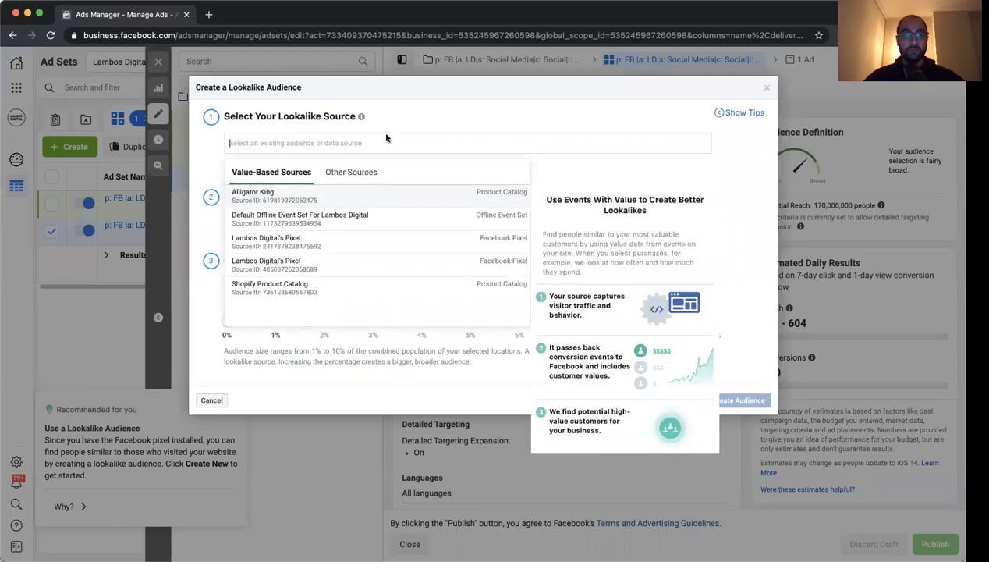
pyautogui.click(393, 244)
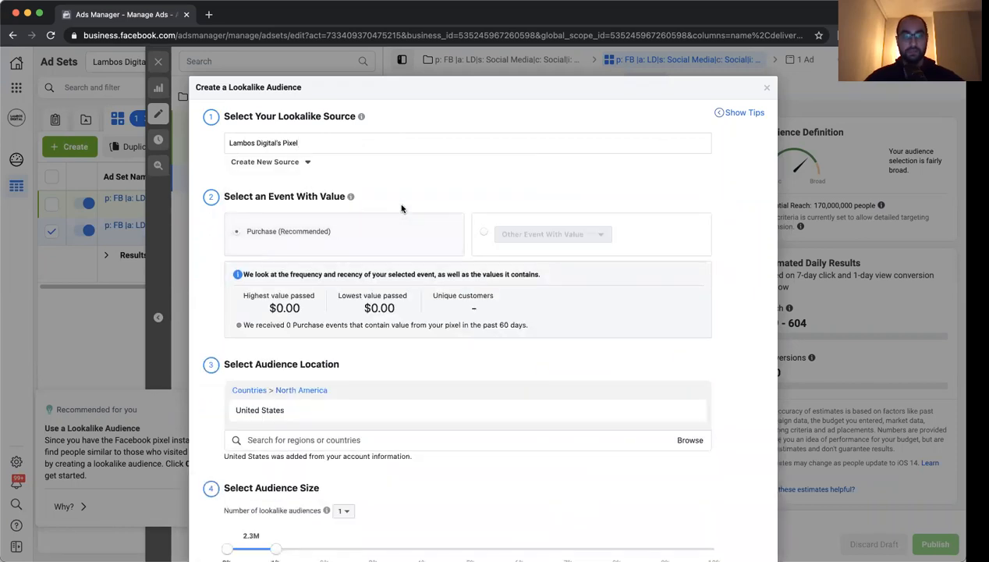
# - Look through the other events with value for the lookalike, and reselect Purchase as the event
pyautogui.scroll(-1, 406, 209)
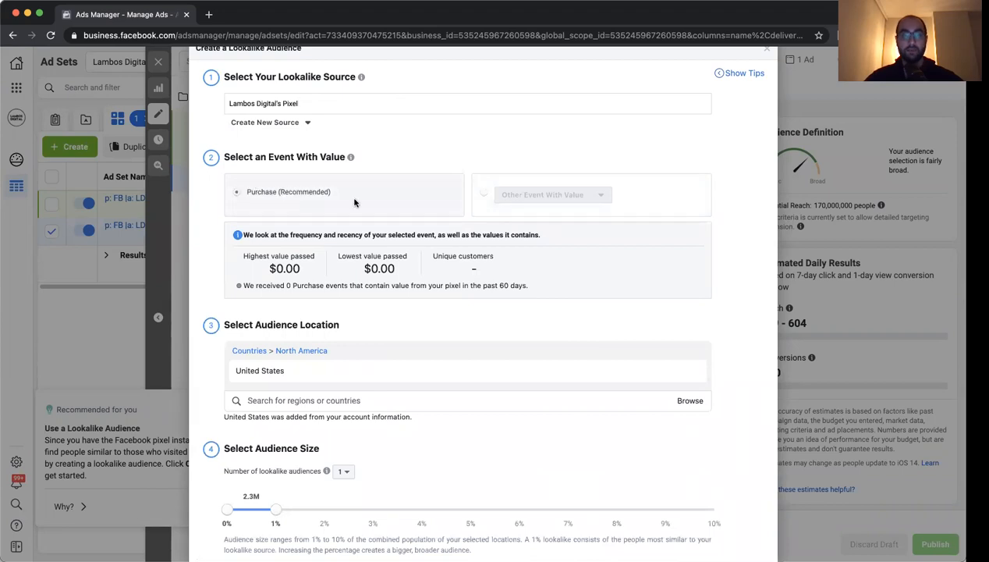
pyautogui.scroll(-1, 369, 205)
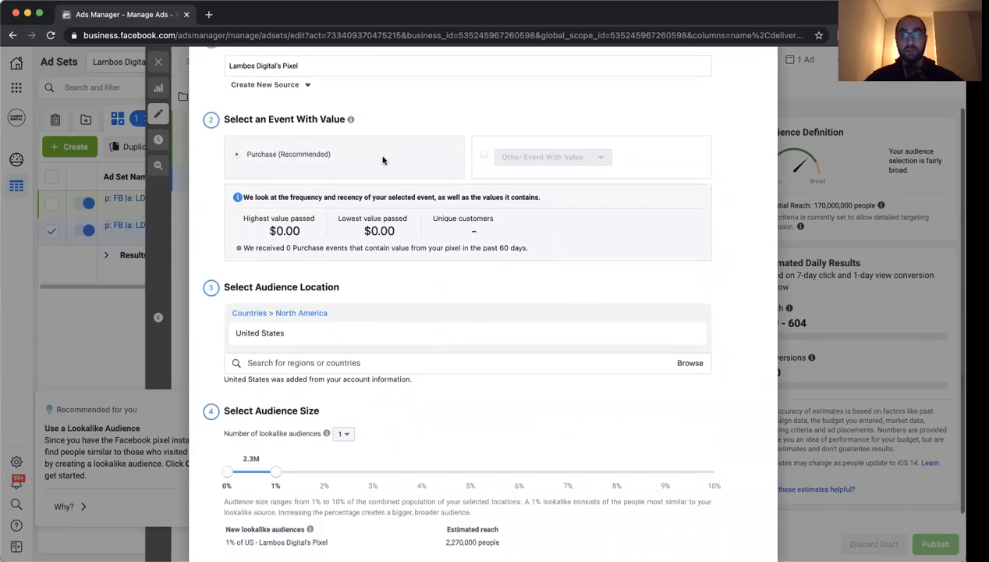
pyautogui.scroll(-1, 372, 163)
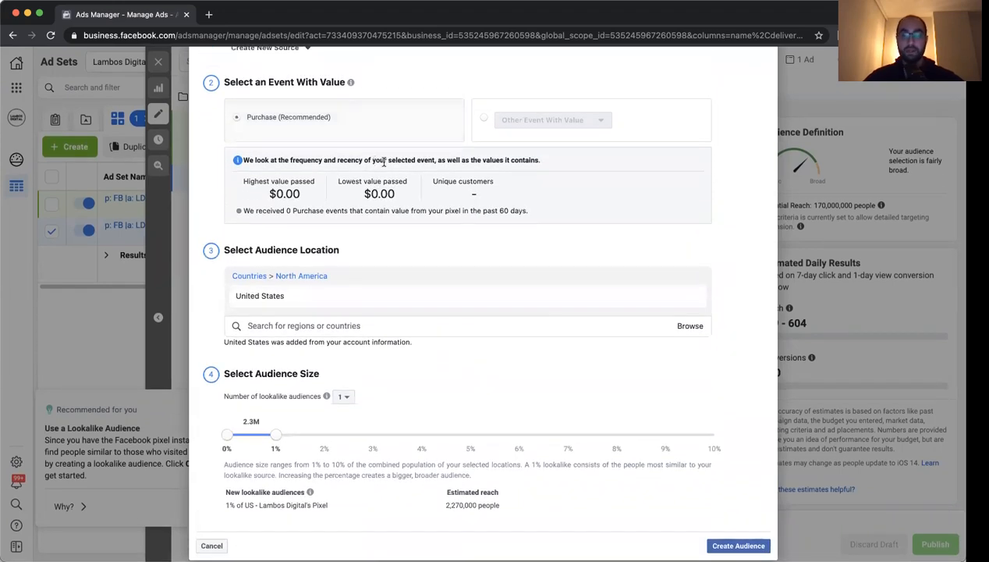
pyautogui.scroll(1, 282, 130)
pyautogui.click(482, 160)
pyautogui.click(553, 166)
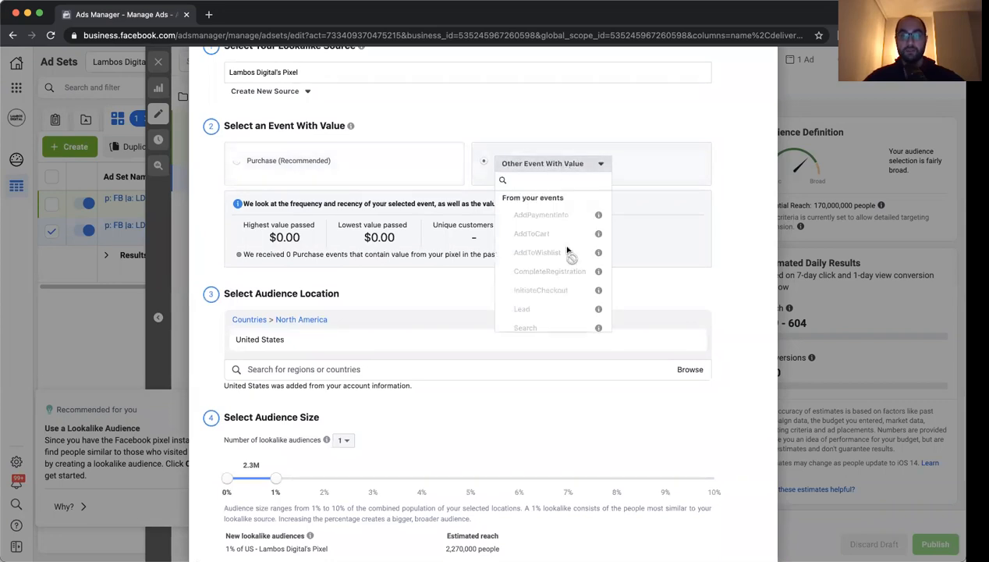
pyautogui.click(521, 140)
pyautogui.click(250, 156)
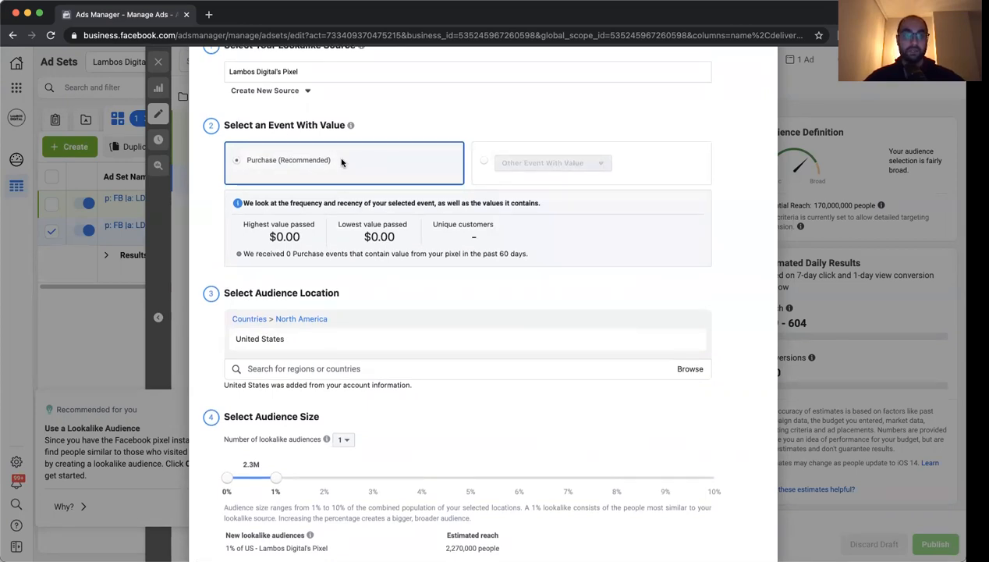
# - Set the lookalike audience size to 4% and try to create the audience
pyautogui.scroll(-3, 340, 162)
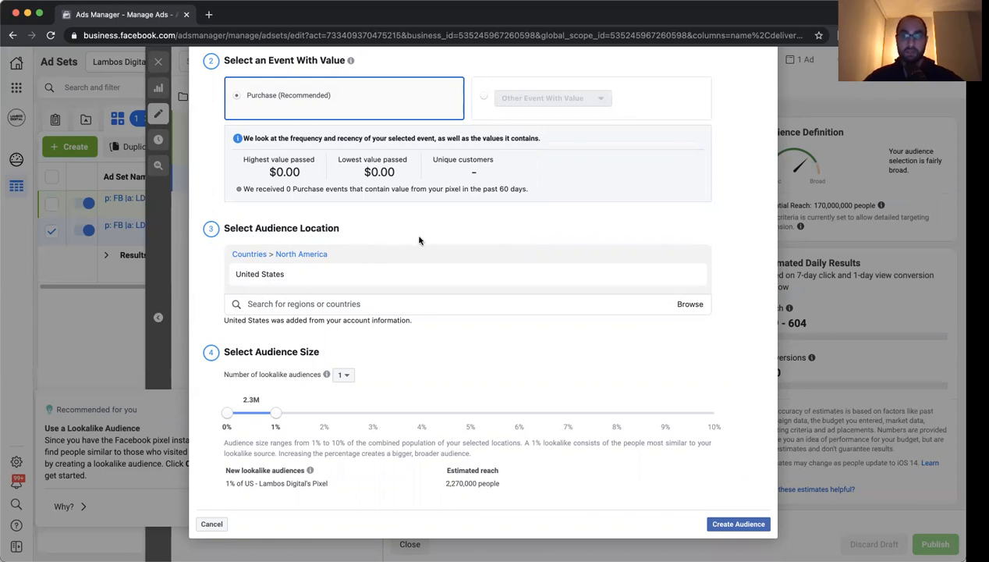
pyautogui.moveTo(360, 263)
pyautogui.moveTo(306, 278)
pyautogui.moveTo(344, 369)
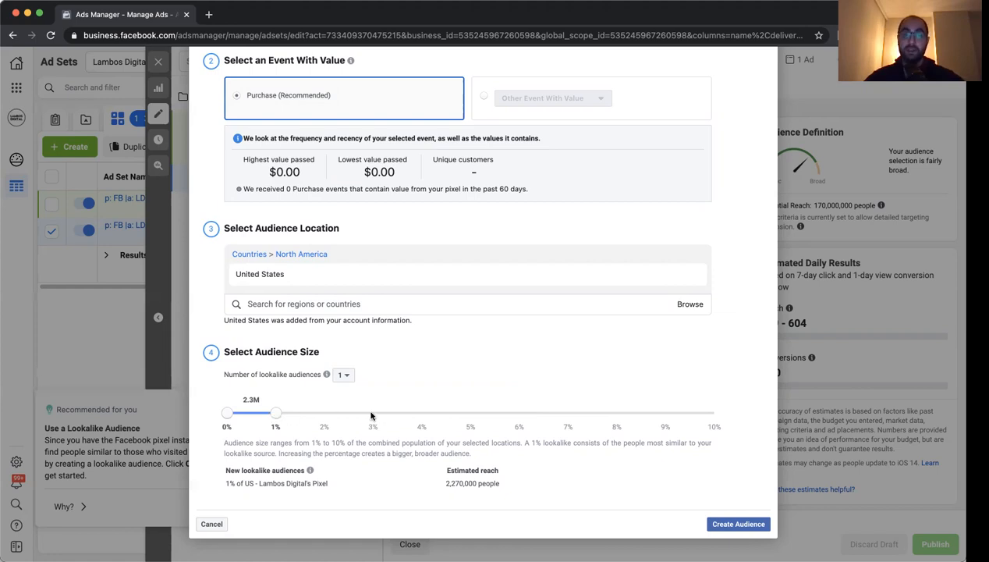
pyautogui.moveTo(280, 415); pyautogui.dragTo(422, 418)
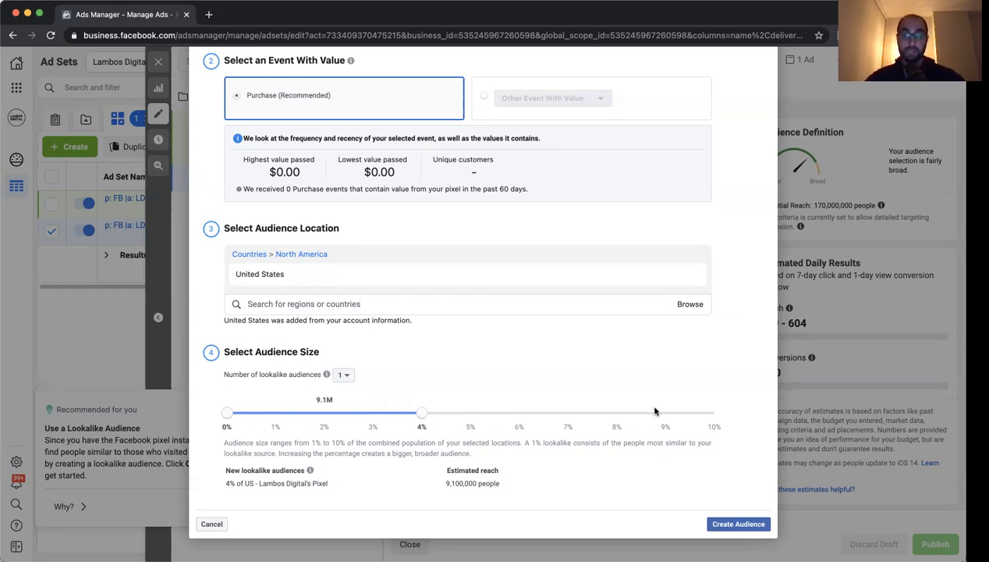
pyautogui.click(726, 524)
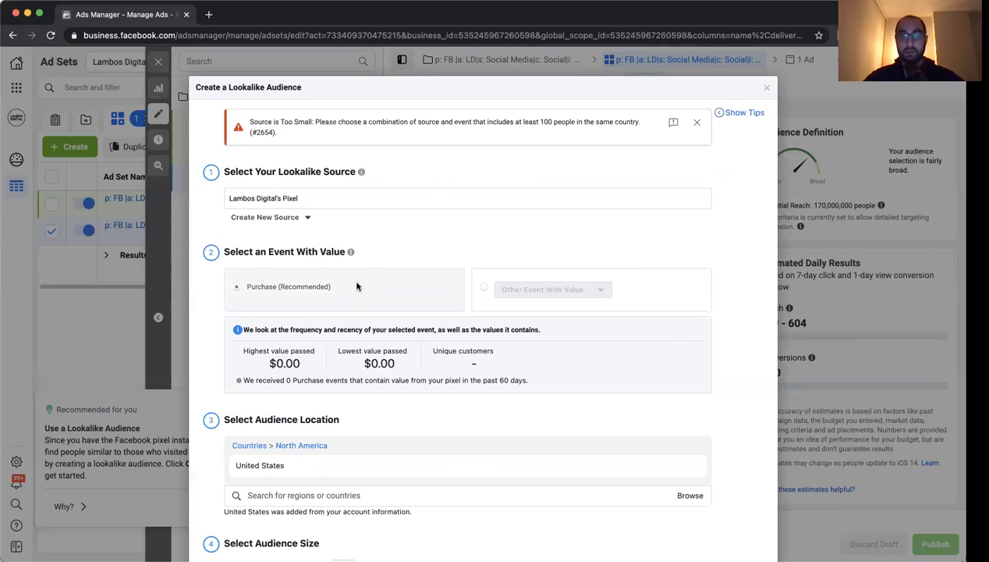
# - Review the lookalike source, location and size settings, and close the lookalike audience without creating it
pyautogui.scroll(-2, 301, 288)
pyautogui.scroll(-3, 300, 287)
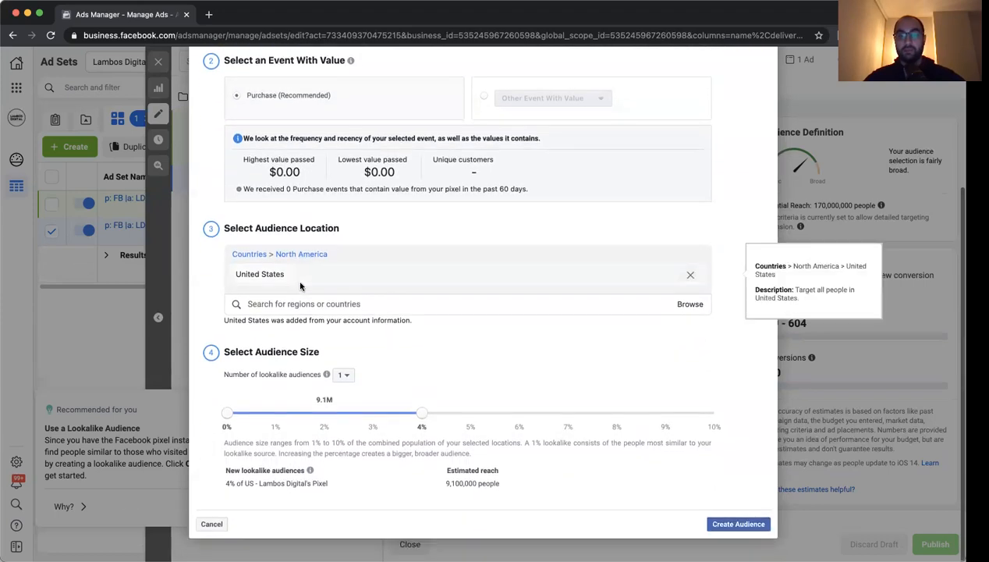
pyautogui.scroll(5, 729, 258)
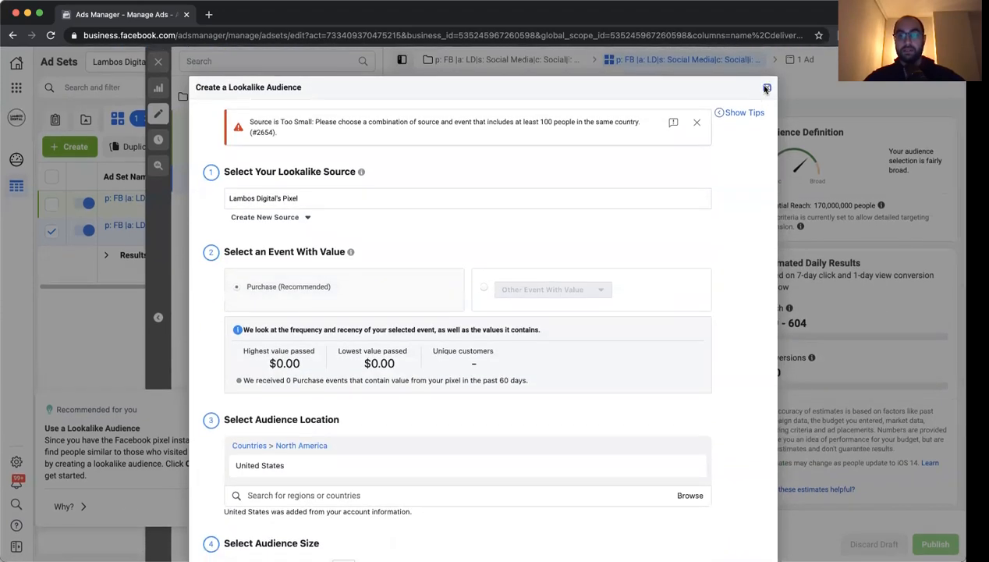
pyautogui.click(766, 88)
pyautogui.click(688, 222)
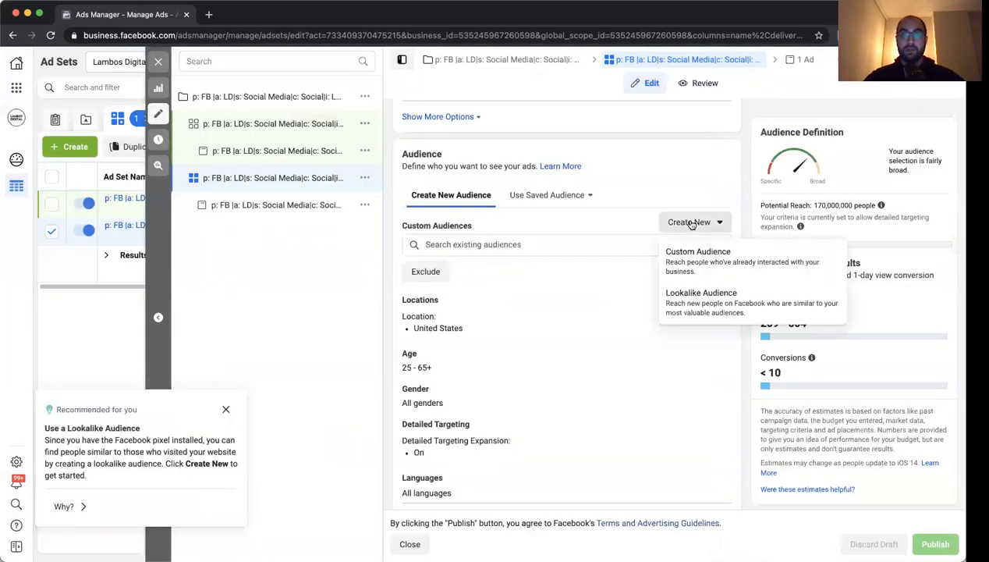
pyautogui.click(700, 266)
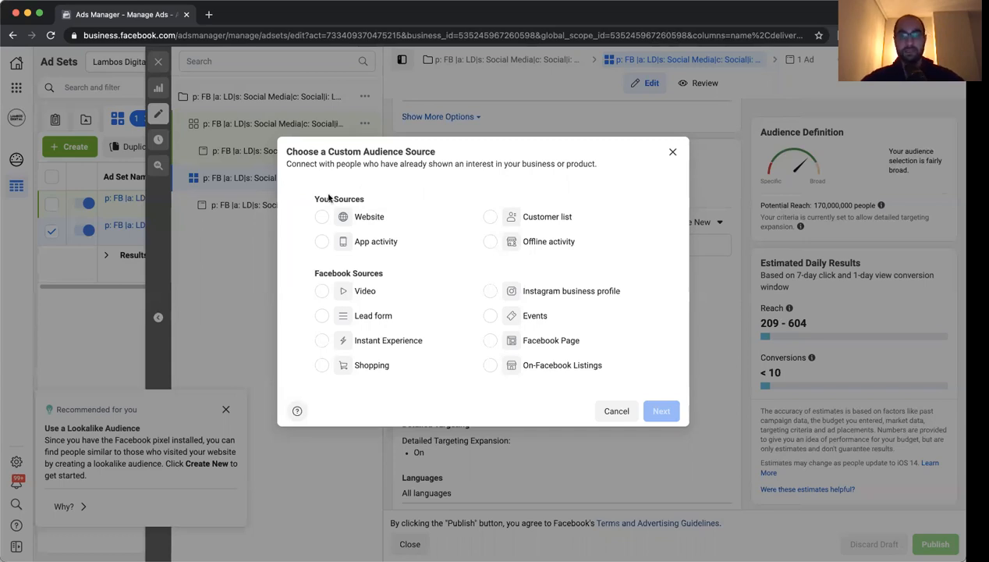
pyautogui.click(361, 216)
pyautogui.click(661, 401)
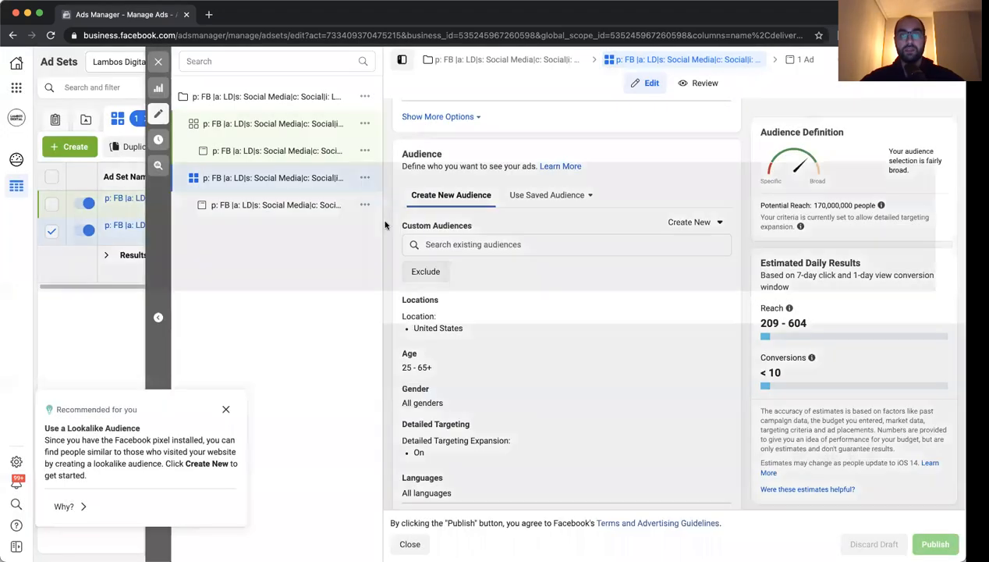
pyautogui.click(390, 180)
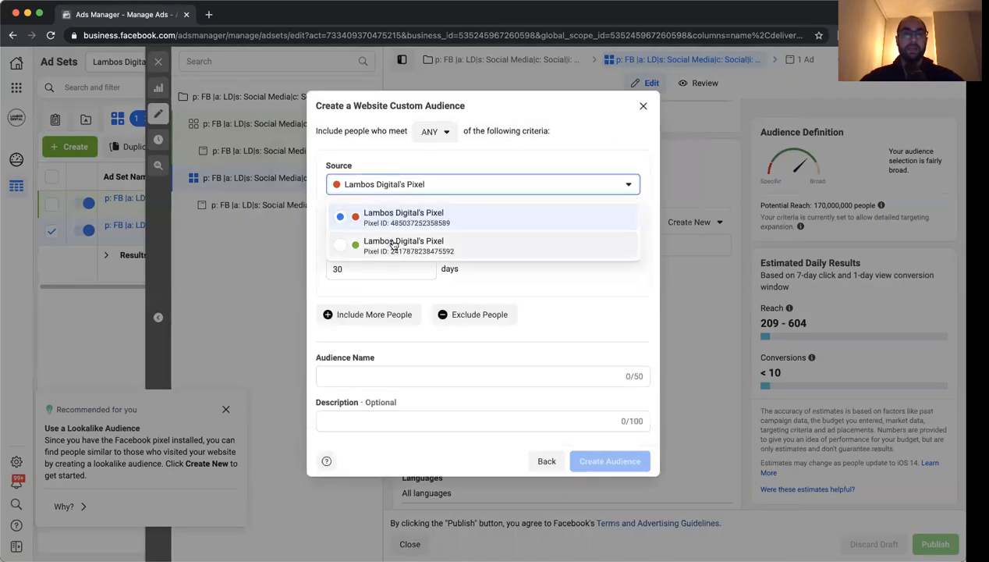
pyautogui.click(384, 245)
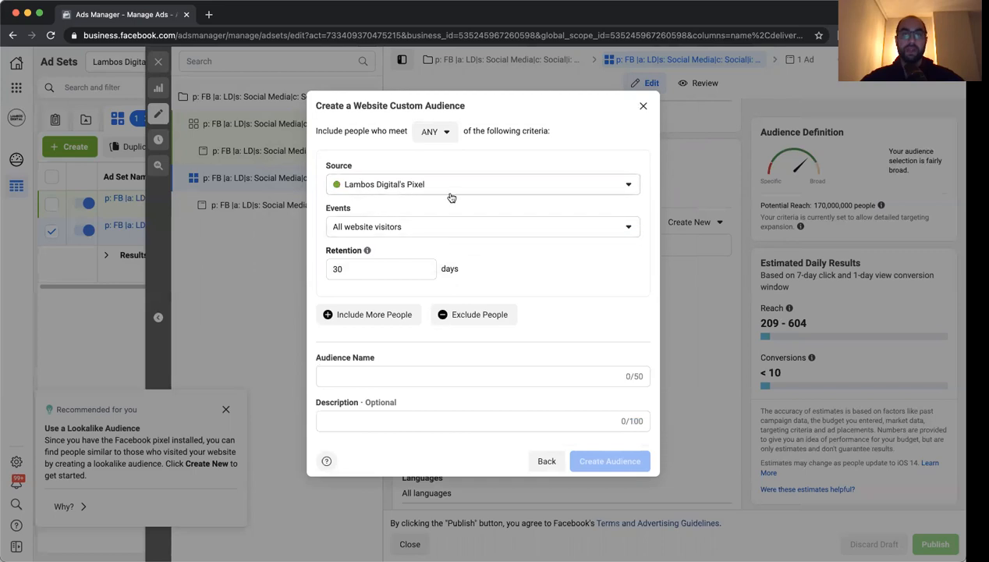
# - Keep all website visitors with 30 days retention, name the audience "30 day website visitor audience" and create it
pyautogui.click(366, 227)
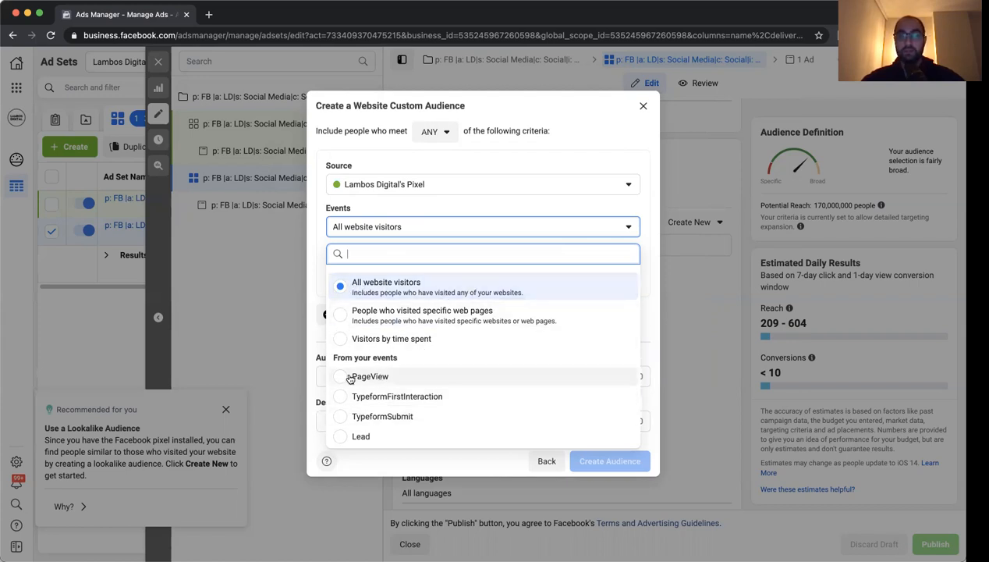
pyautogui.click(493, 205)
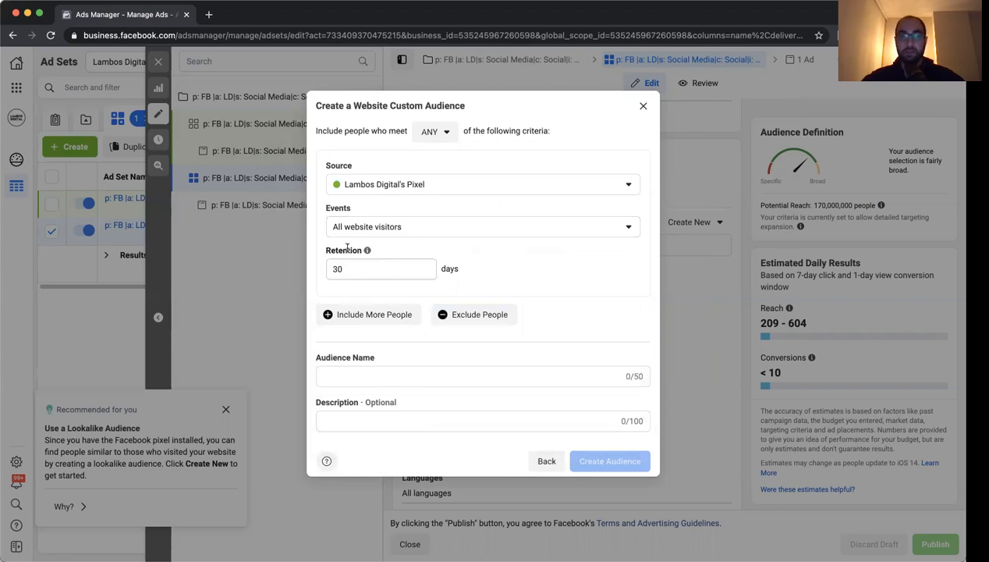
pyautogui.click(361, 265)
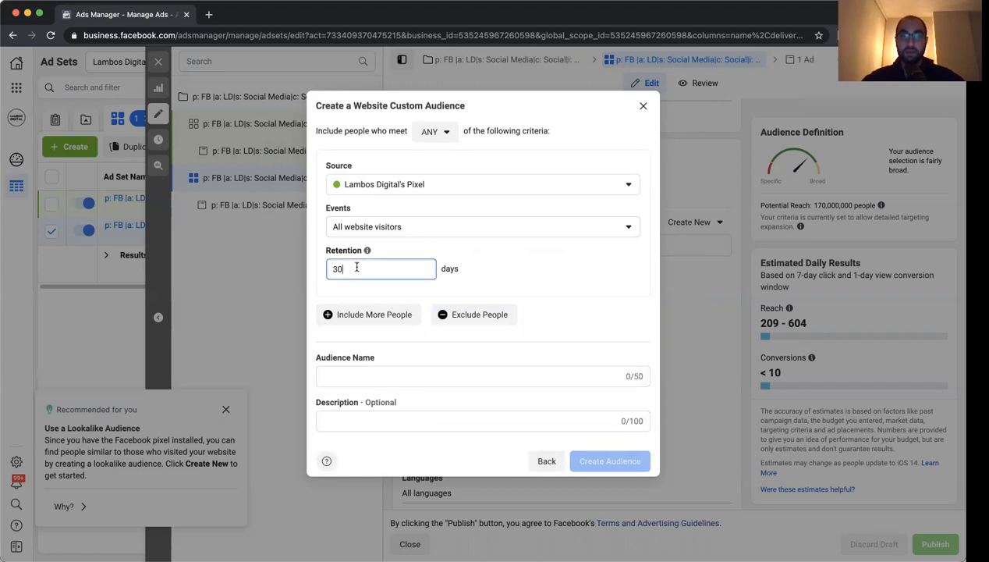
pyautogui.click(492, 373)
pyautogui.write('30 day website visito')
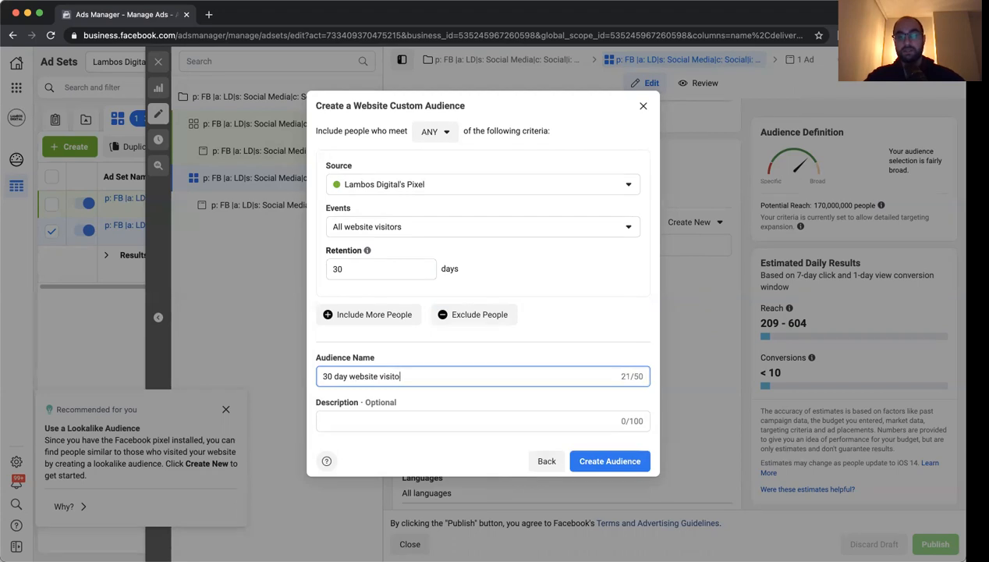
pyautogui.write('or audience')
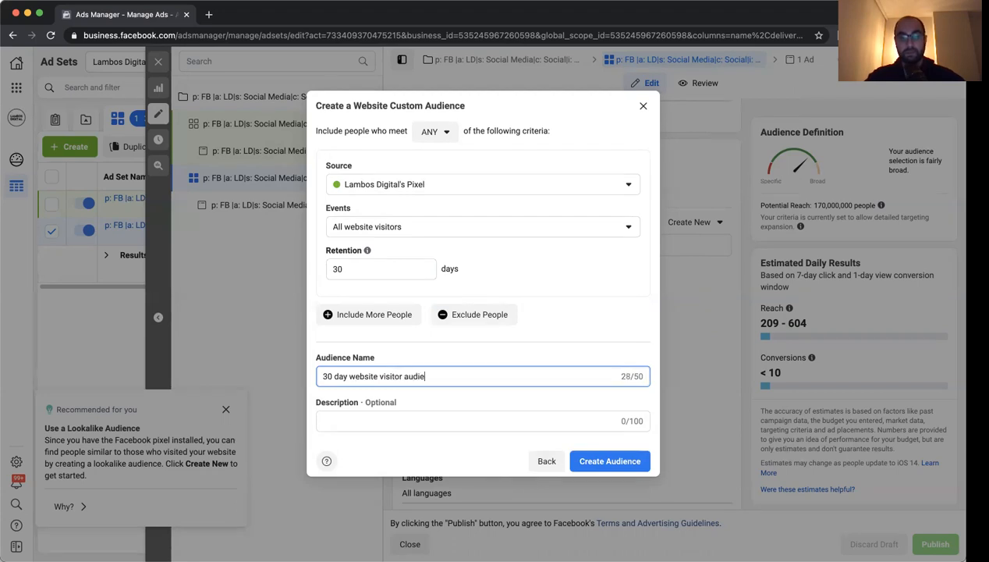
pyautogui.click(601, 461)
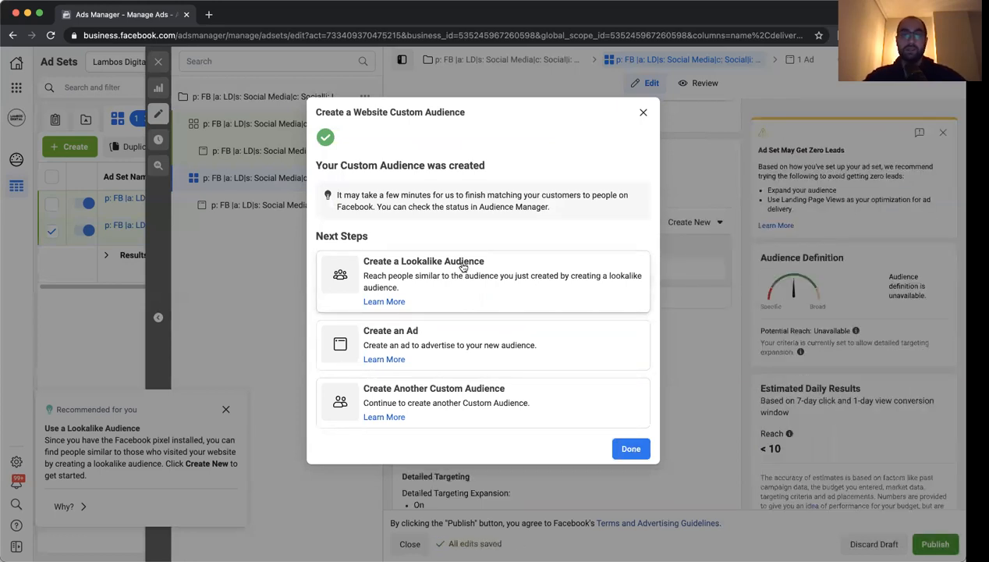
# - Start a lookalike audience based on the newly created 30 day website visitor audience
pyautogui.click(549, 274)
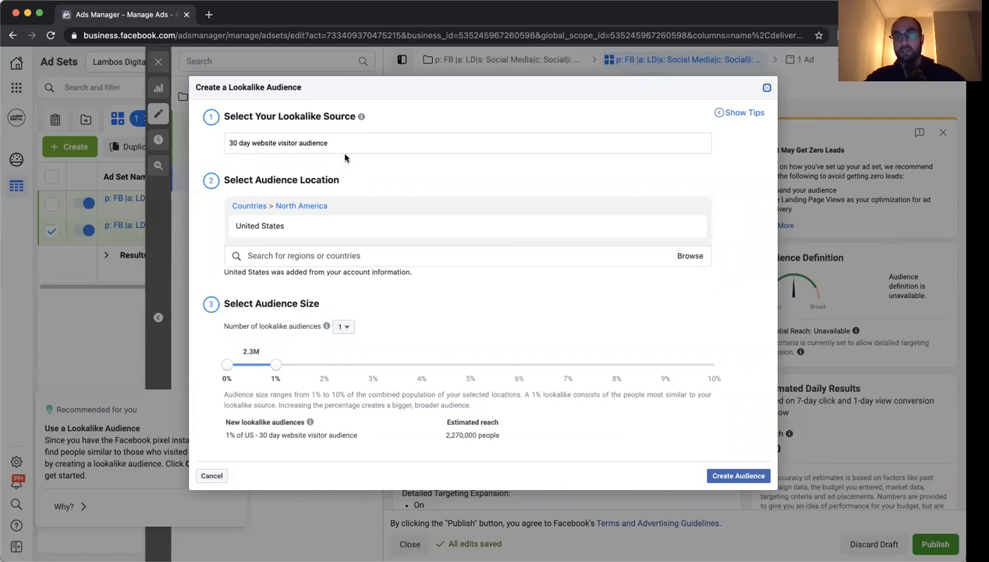
# - Try to prefix the lookalike source name with "LAL", and restore the original source
pyautogui.moveTo(346, 141); pyautogui.dragTo(227, 143)
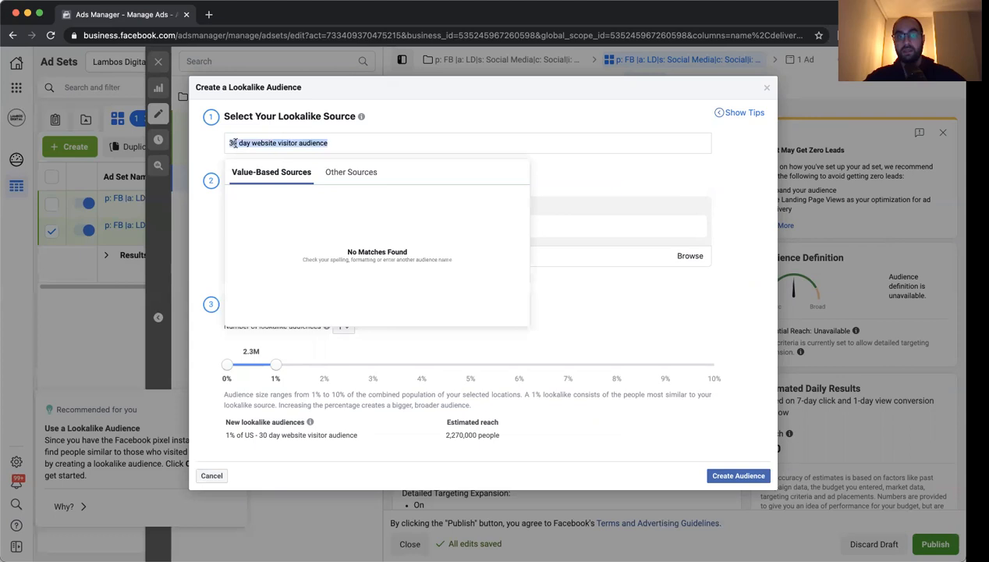
pyautogui.click(231, 143)
pyautogui.write('LAL')
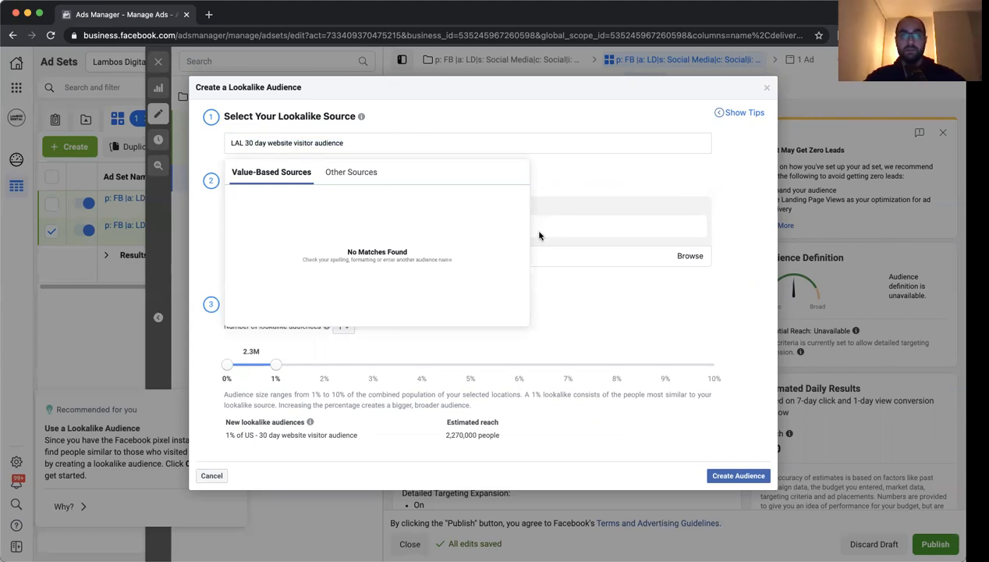
pyautogui.press('BackSpace')
pyautogui.press('BackSpace')
pyautogui.press('BackSpace')
pyautogui.press('BackSpace')
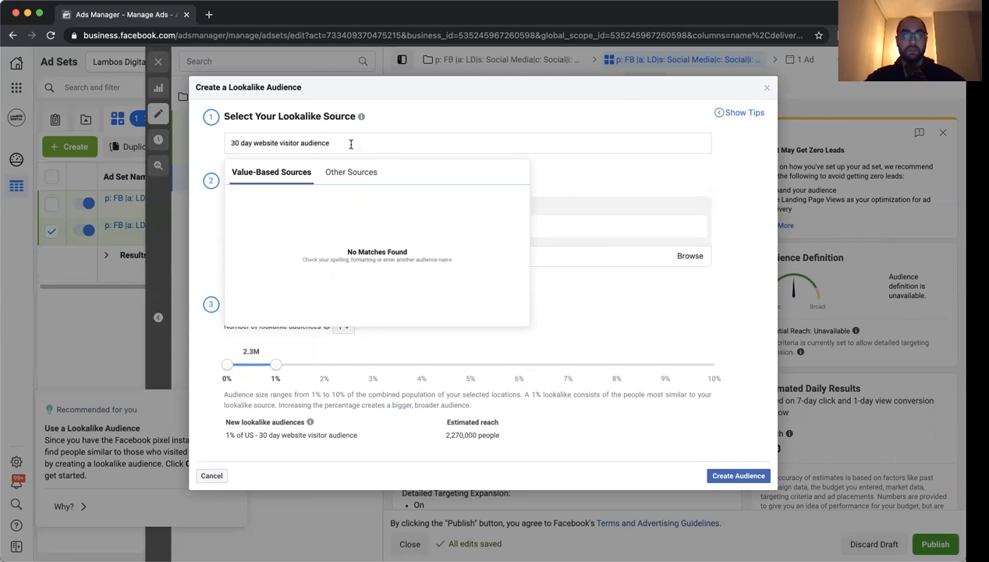
pyautogui.click(361, 115)
pyautogui.click(369, 148)
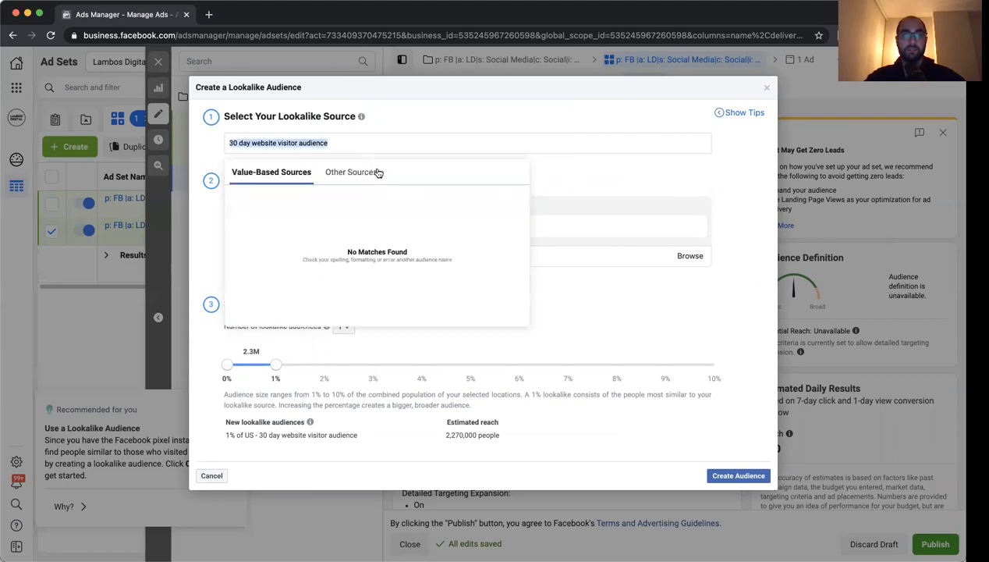
pyautogui.click(402, 119)
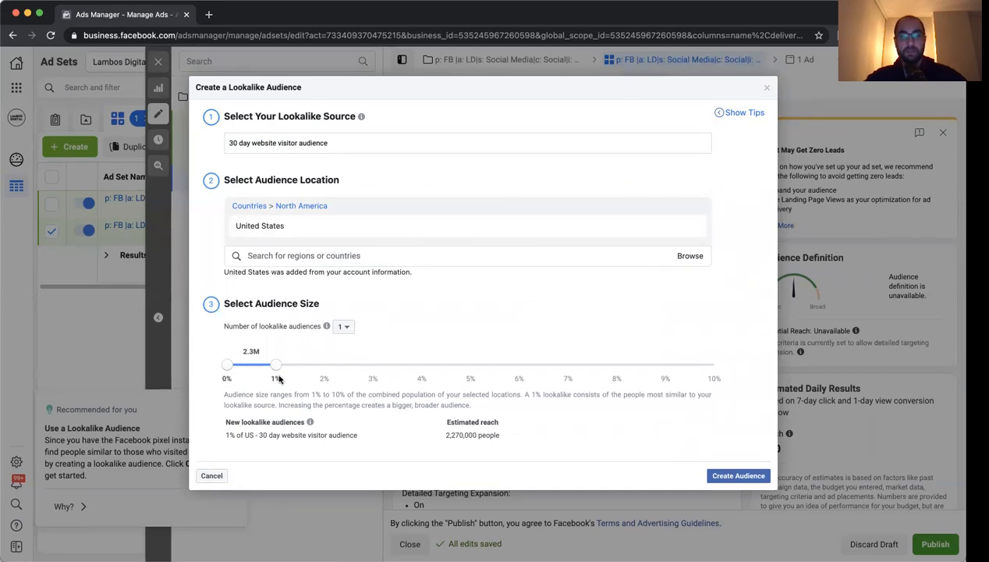
# - Create the 1% United States lookalike audience, remove it from the ad set's custom audiences and dismiss the zero leads notice
pyautogui.moveTo(276, 364)
pyautogui.mouseDown()
pyautogui.moveTo(321, 365)
pyautogui.moveTo(276, 365)
pyautogui.mouseUp()
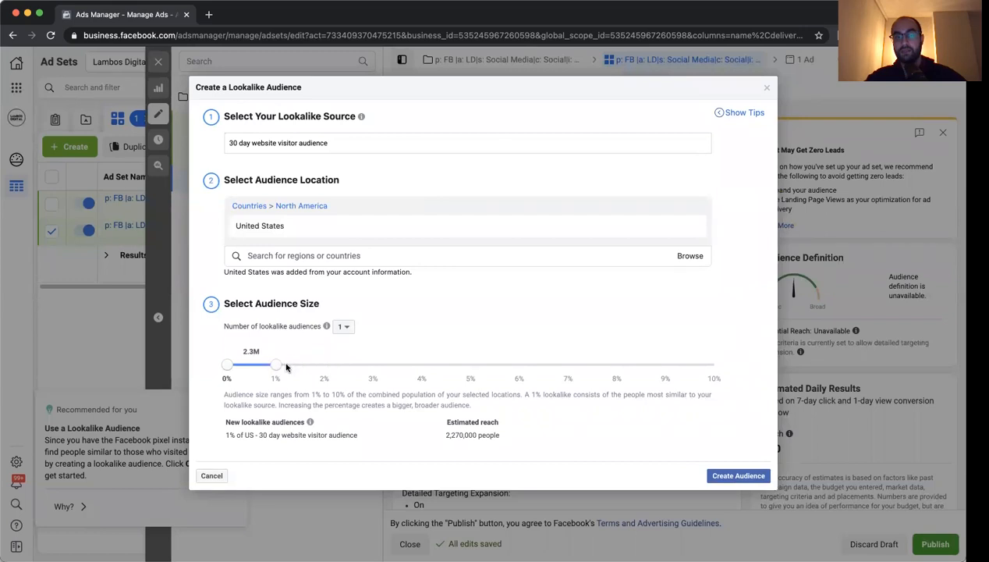
pyautogui.click(735, 476)
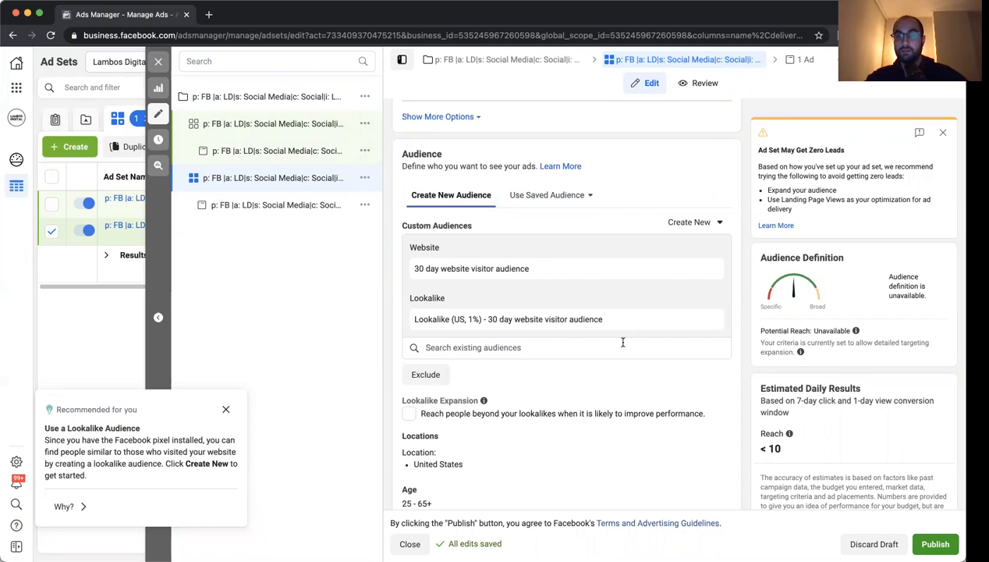
pyautogui.click(708, 320)
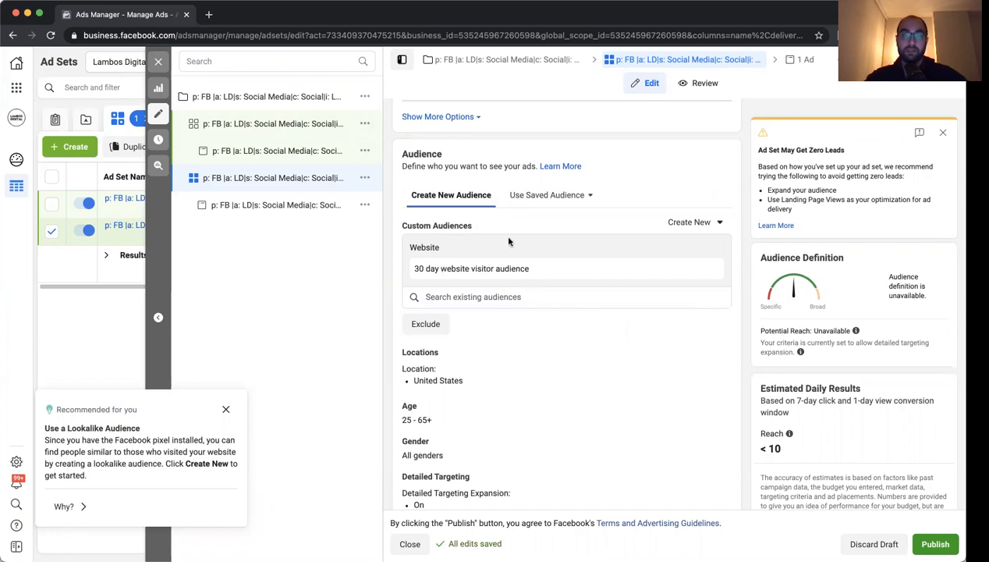
pyautogui.click(943, 132)
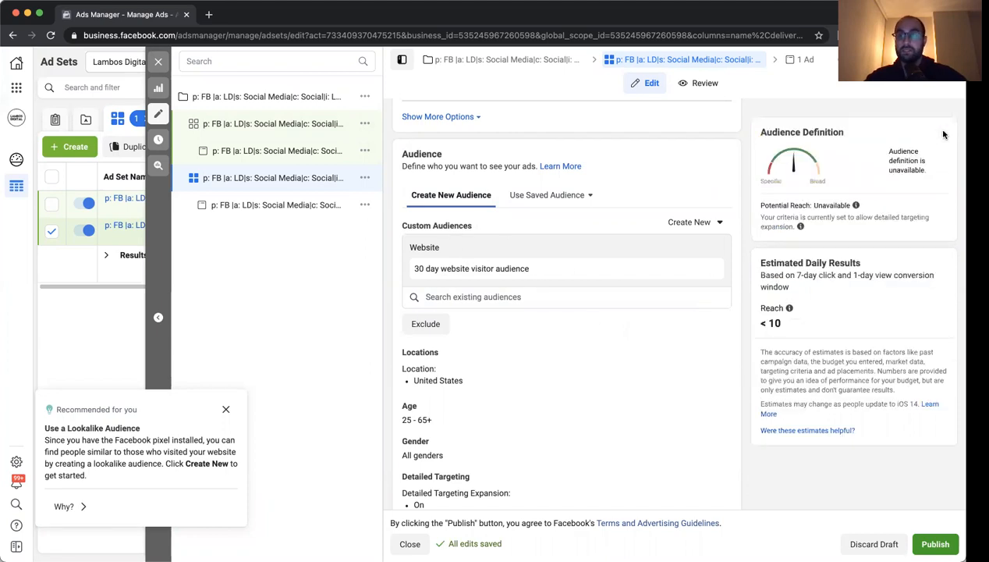
# - Add an exclusion section to the ad set's custom audiences and look through the existing audiences available for it
pyautogui.click(436, 324)
pyautogui.click(460, 351)
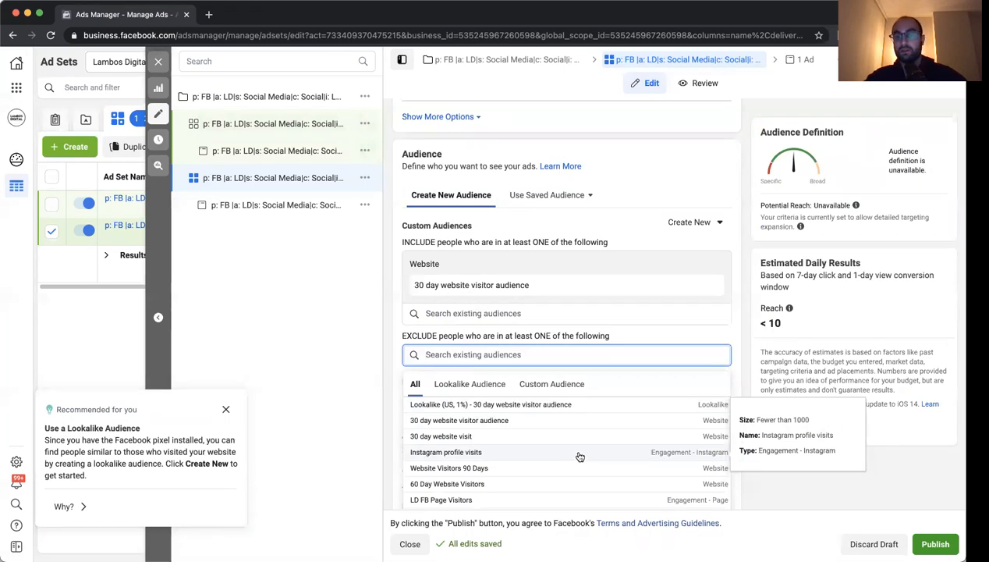
pyautogui.scroll(-5, 579, 457)
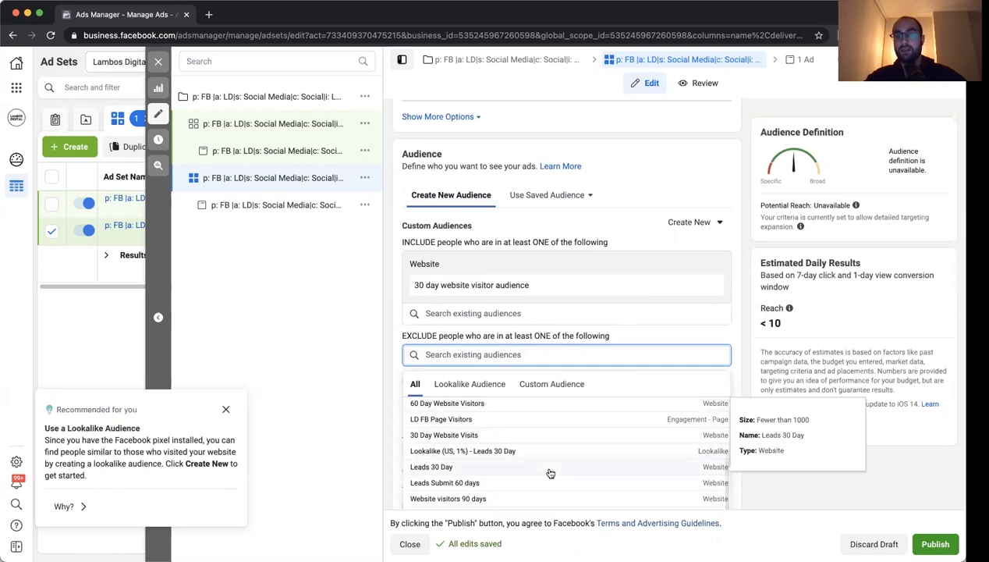
pyautogui.click(629, 322)
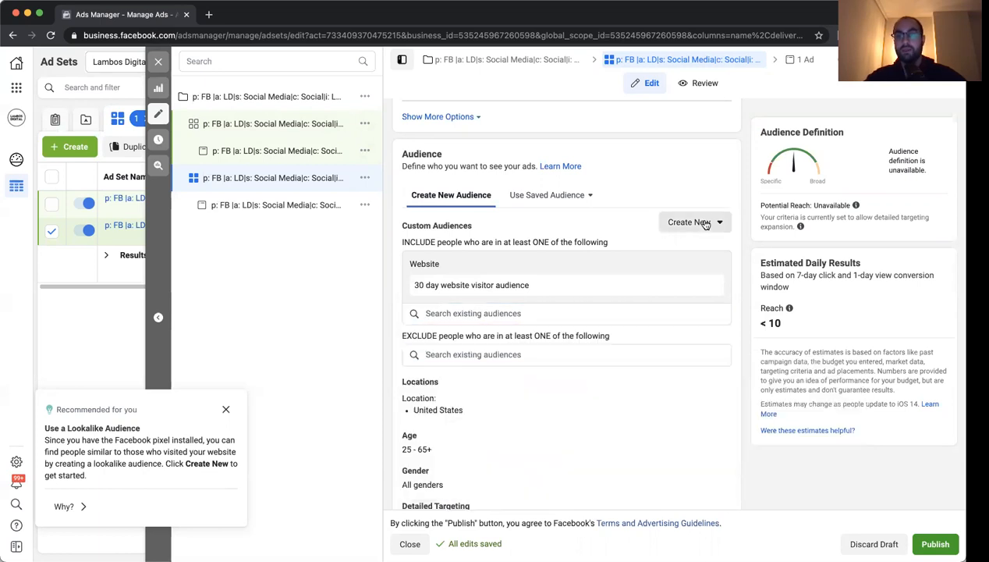
# - Set up a website custom audience for the Lead event with 30 days retention, and close it without creating it
pyautogui.click(697, 222)
pyautogui.click(700, 255)
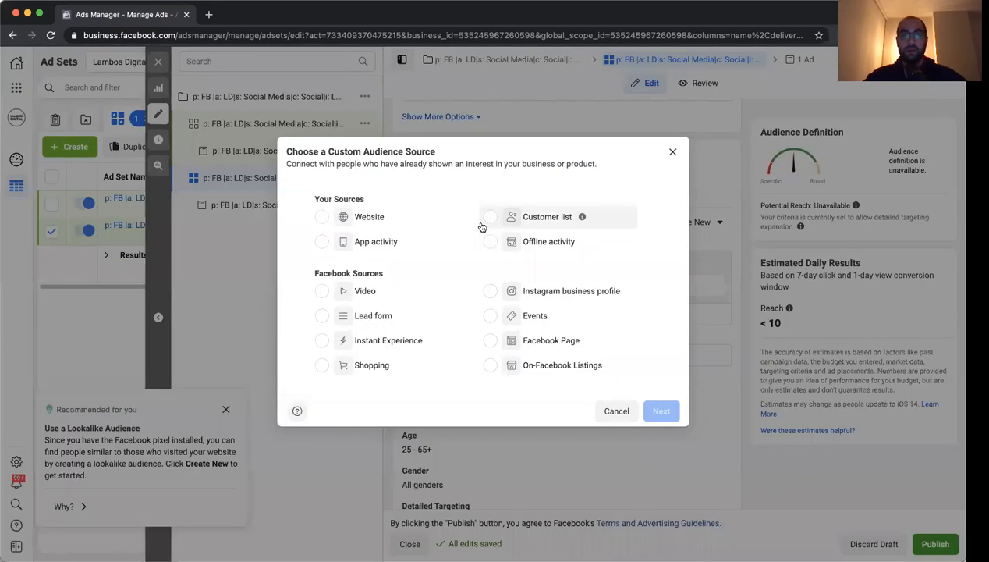
pyautogui.click(367, 222)
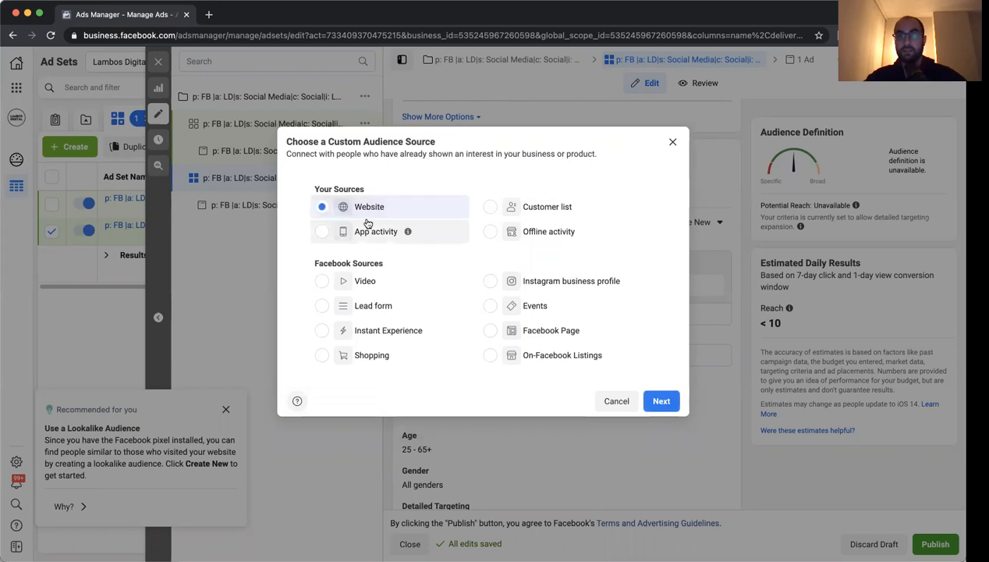
pyautogui.click(662, 401)
pyautogui.click(466, 227)
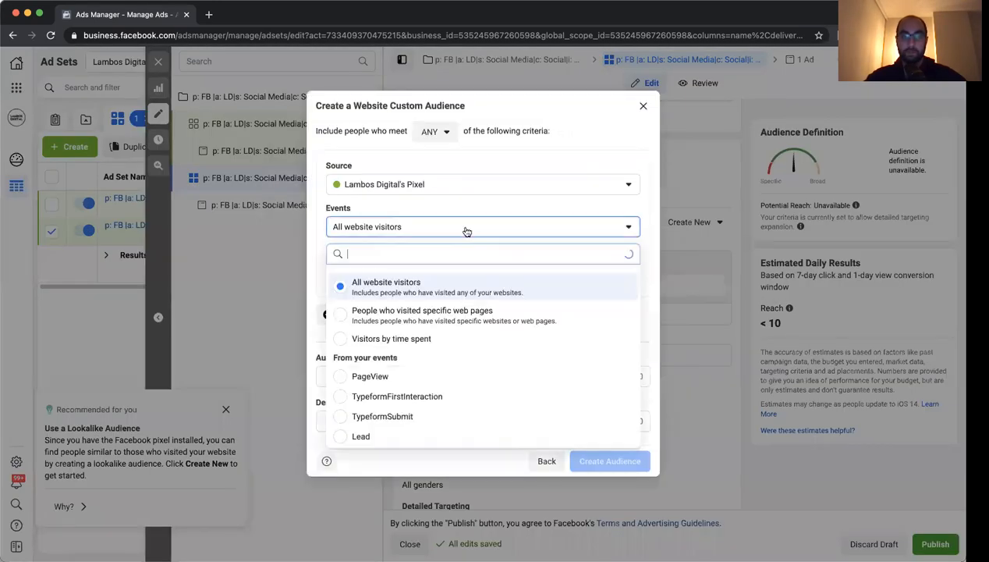
pyautogui.click(439, 437)
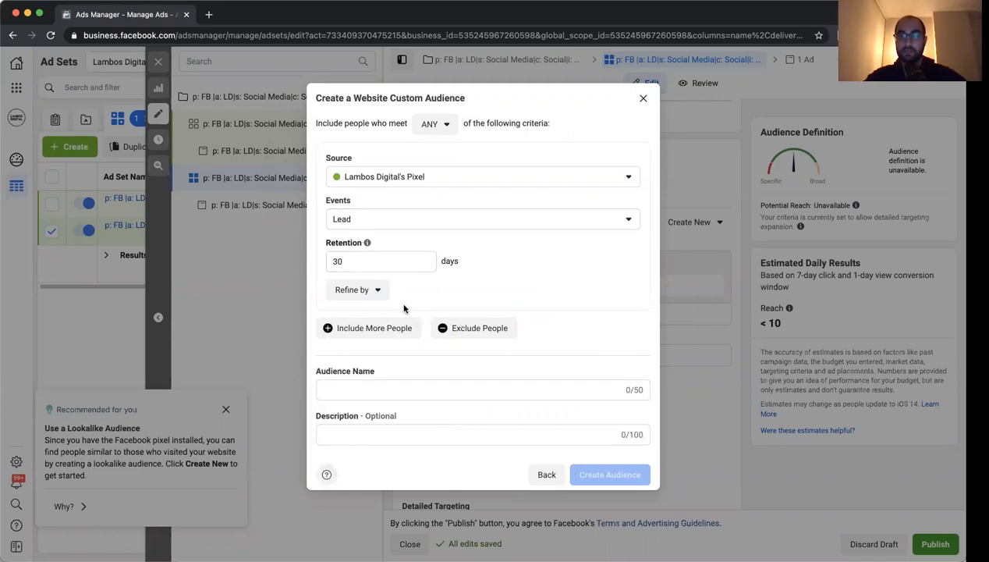
pyautogui.click(642, 98)
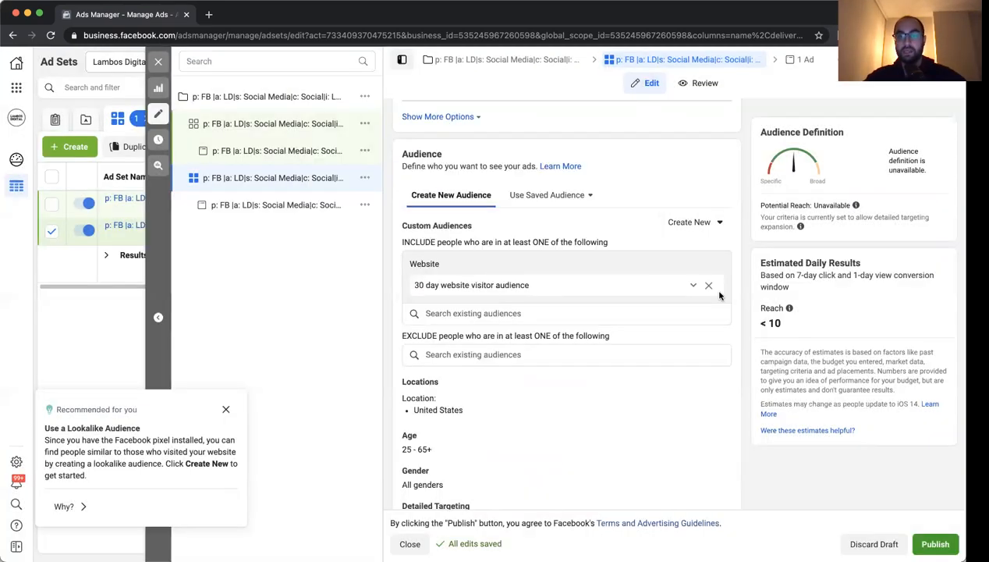
# - Exclude the existing Leads 30 Day website audience from the ad set's targeting
pyautogui.click(630, 350)
pyautogui.scroll(-3, 570, 457)
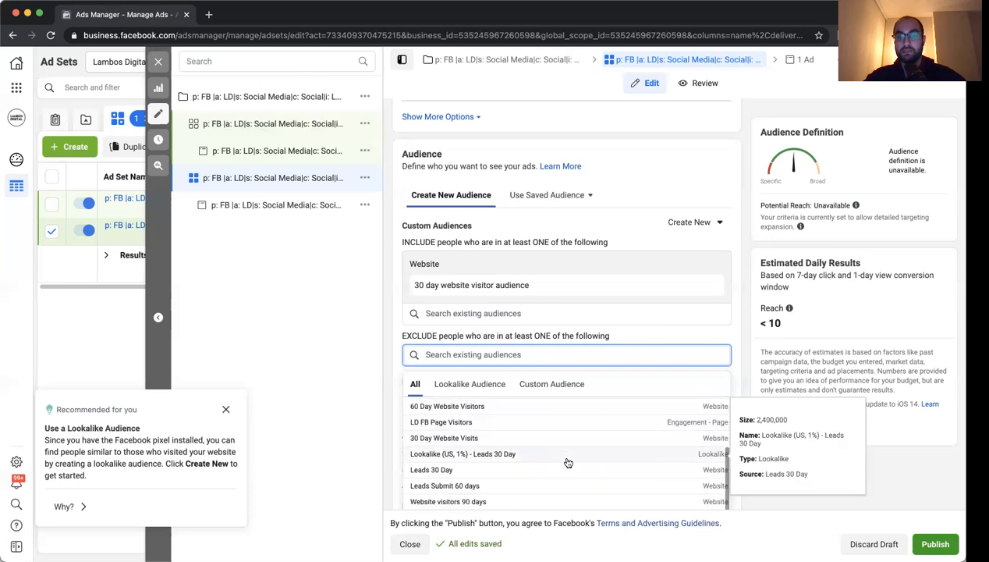
pyautogui.click(544, 470)
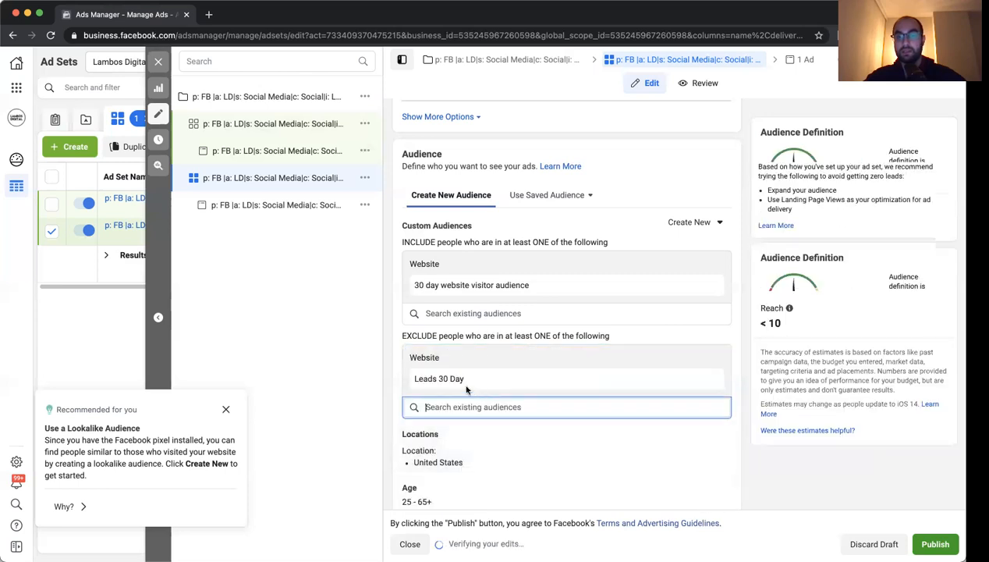
pyautogui.click(676, 339)
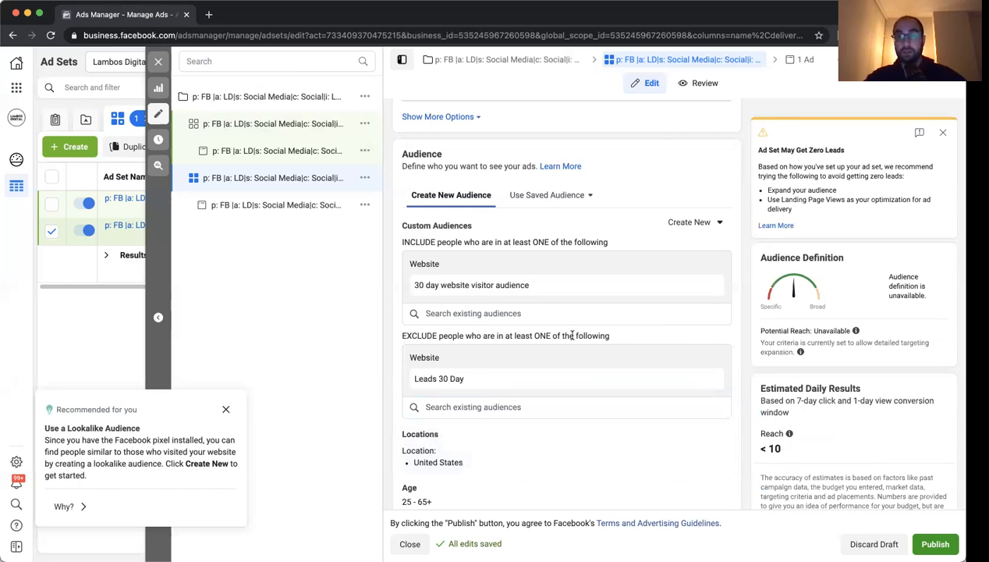
pyautogui.scroll(-3, 572, 335)
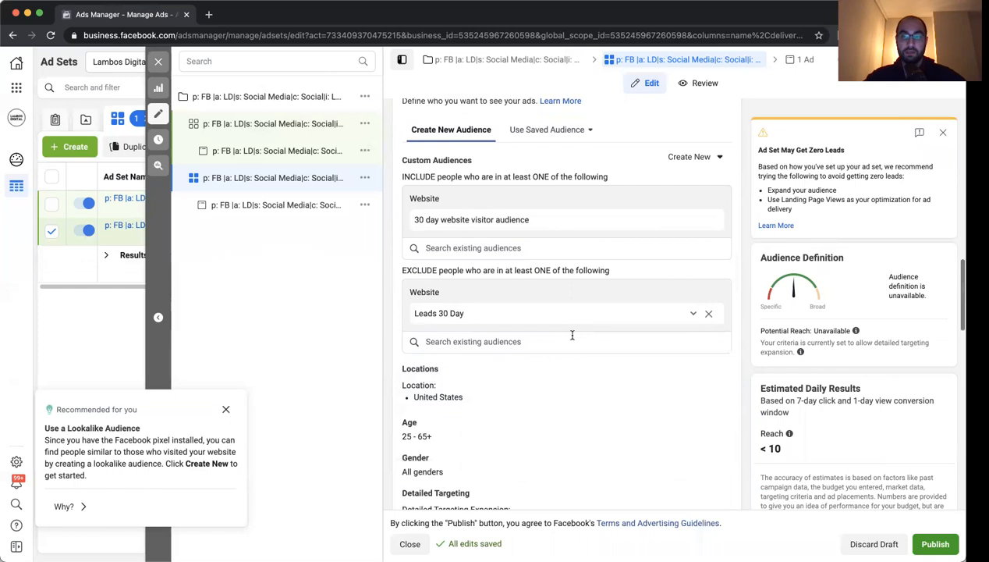
pyautogui.scroll(2, 572, 337)
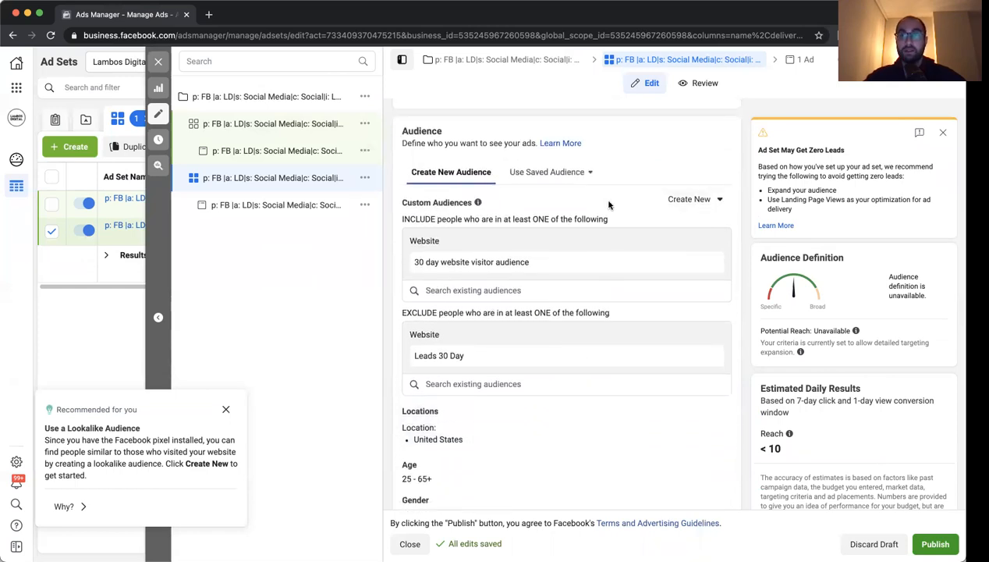
pyautogui.scroll(-3, 612, 308)
pyautogui.scroll(-2, 613, 310)
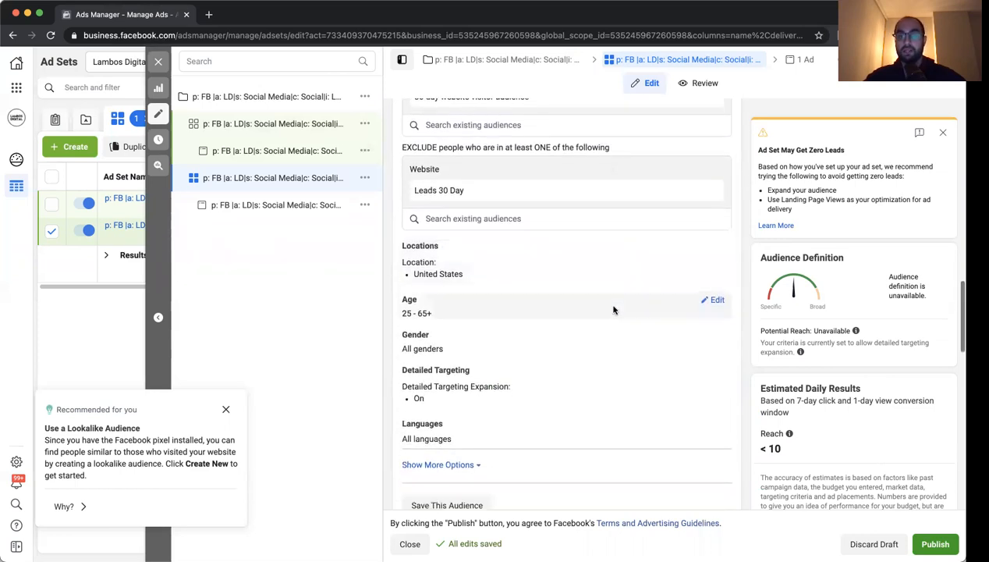
# - Set up a custom audience from the Facebook Page source with Lambos Digital as the page, and close it without creating it
pyautogui.scroll(5, 669, 243)
pyautogui.click(690, 212)
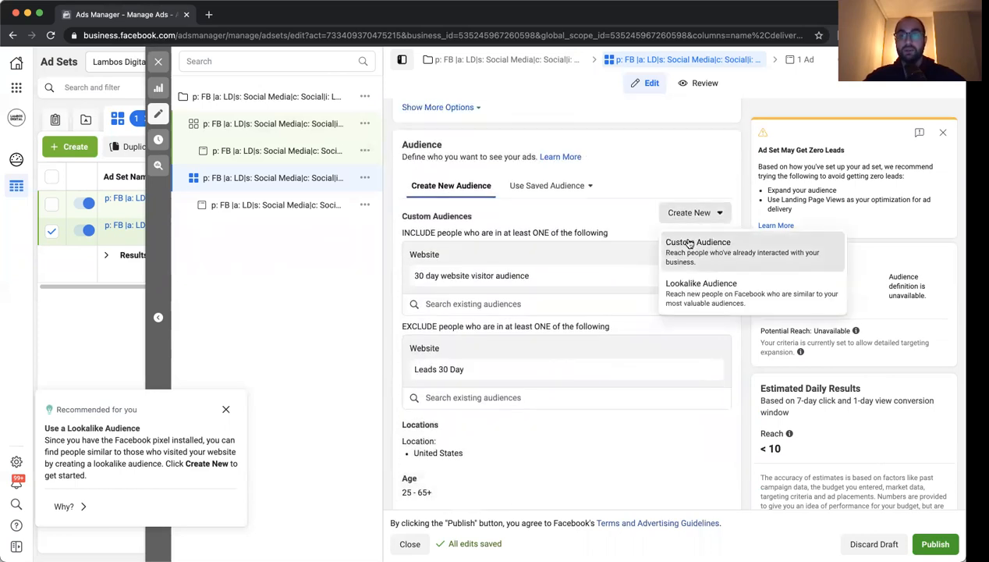
pyautogui.click(689, 243)
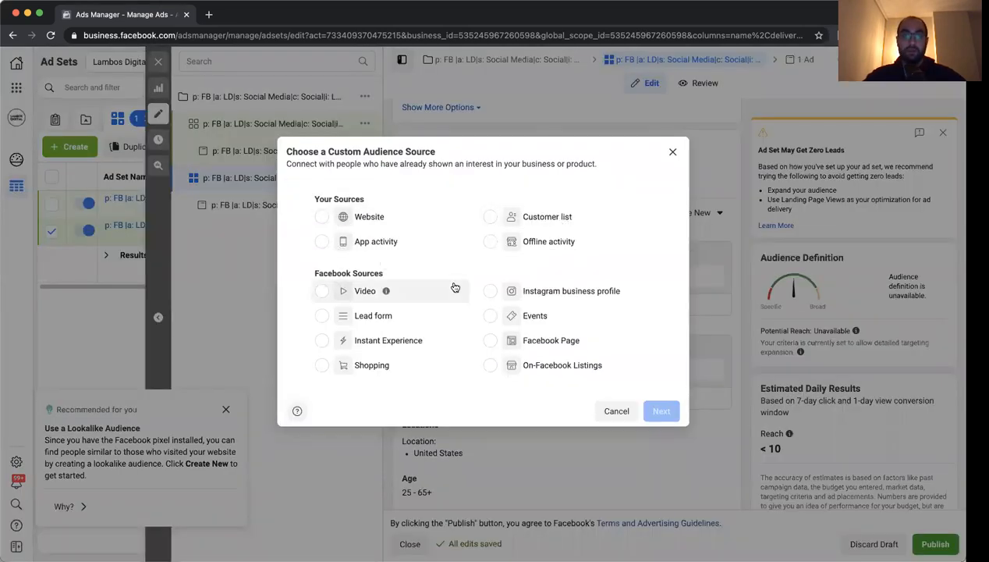
pyautogui.click(492, 342)
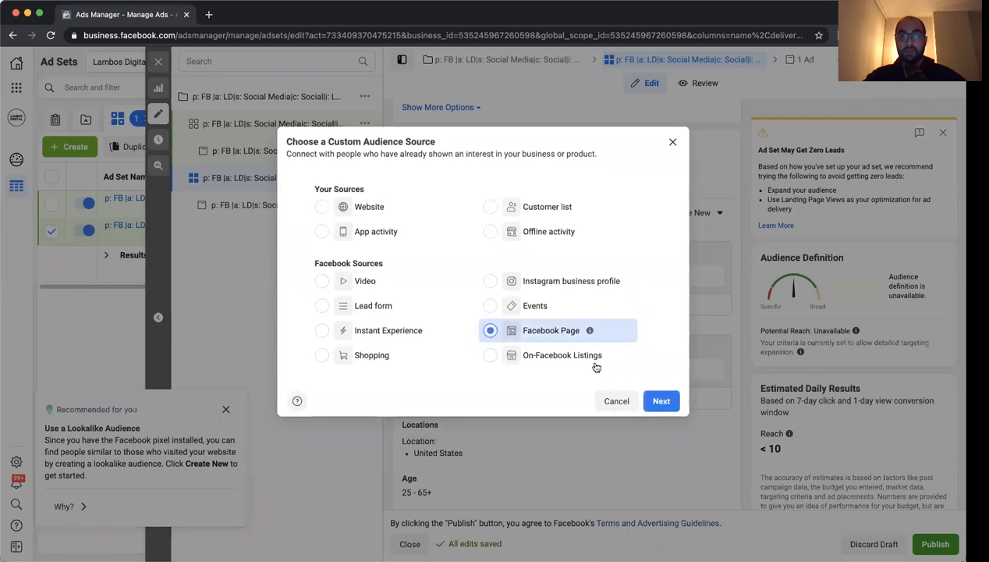
pyautogui.click(659, 400)
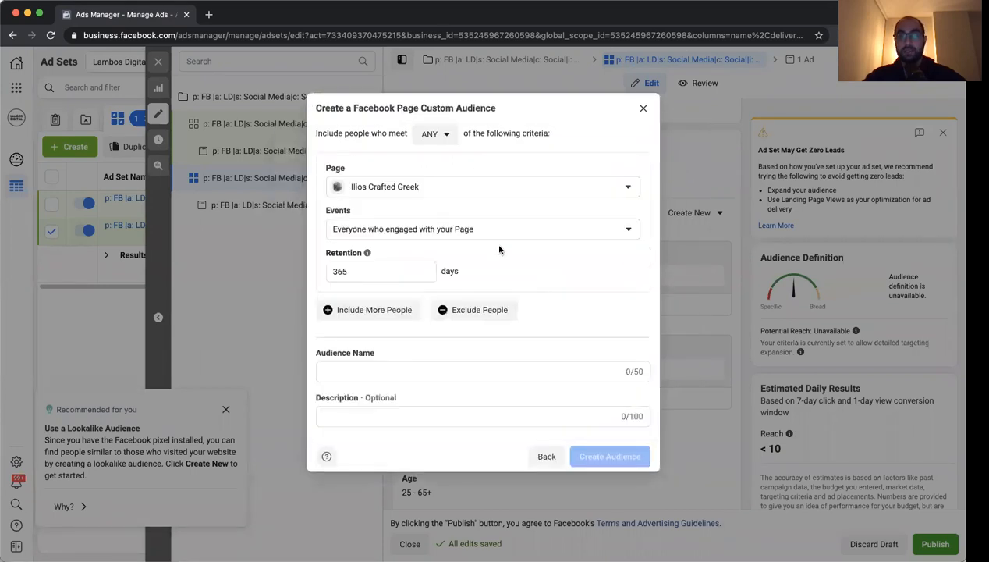
pyautogui.click(493, 182)
pyautogui.write('lambos')
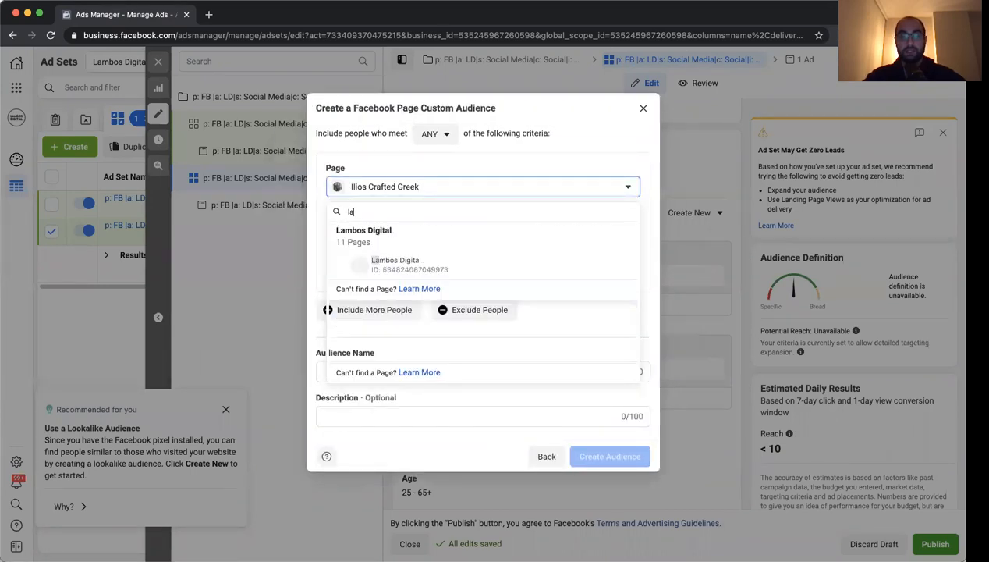
pyautogui.click(446, 262)
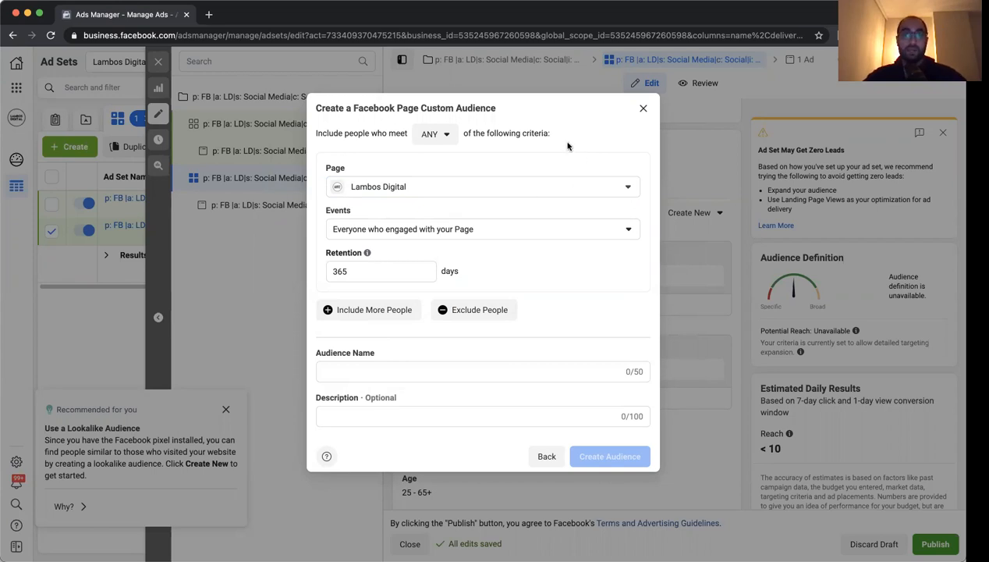
pyautogui.click(641, 110)
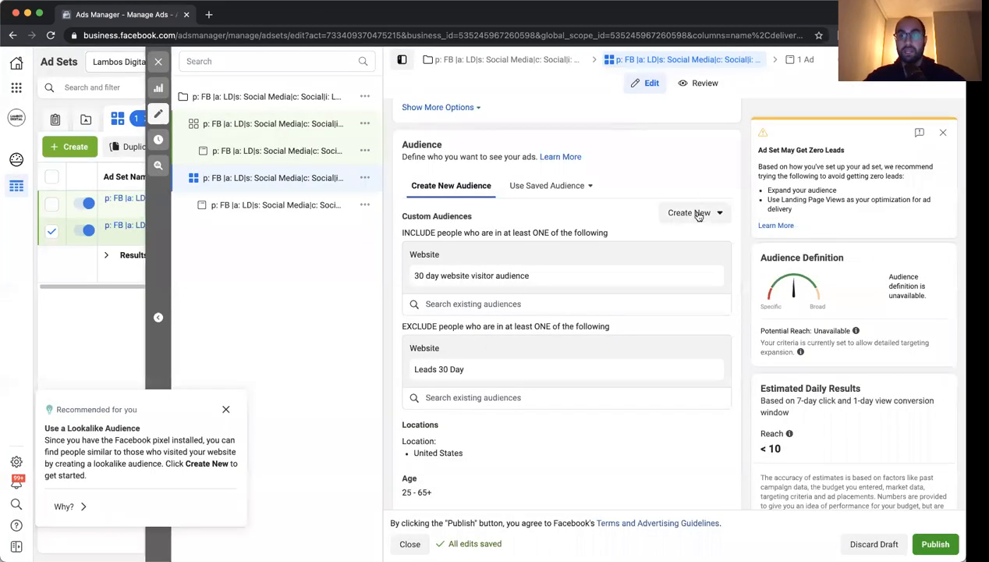